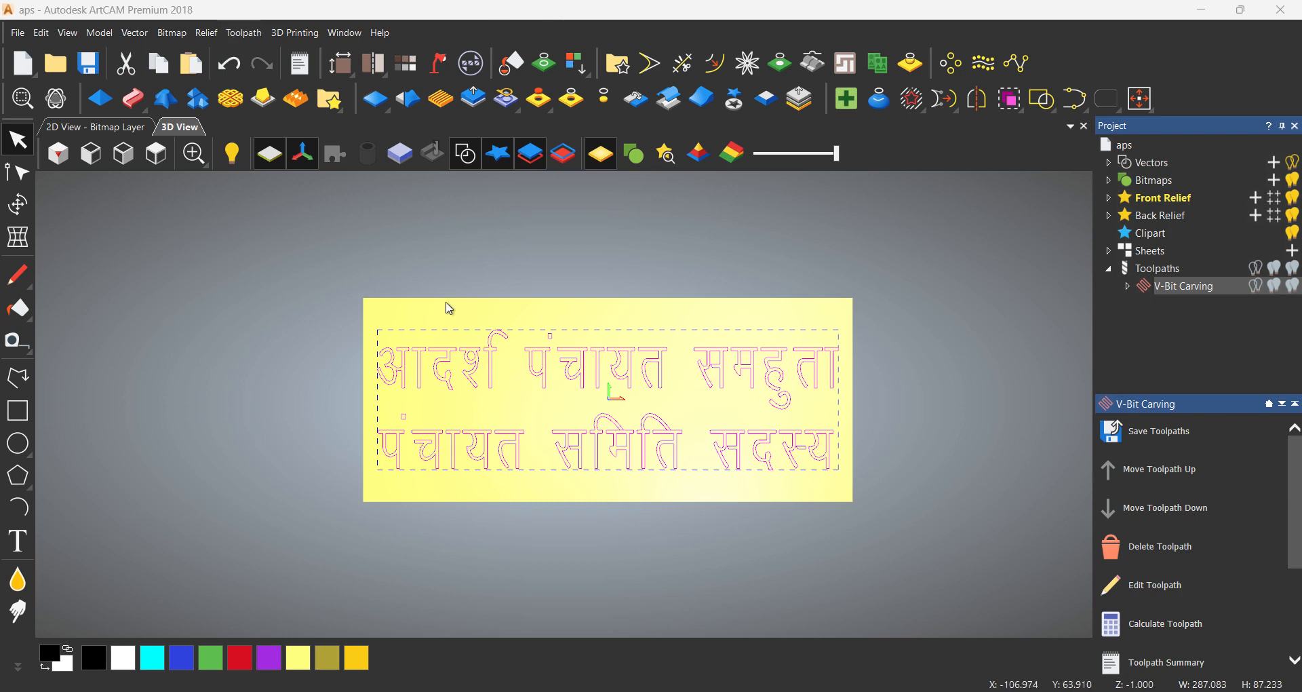
# Check the model's height, width and origin in the Set Model Size settings without changing them
pyautogui.scroll(3, 746, 407)
pyautogui.scroll(-3, 733, 378)
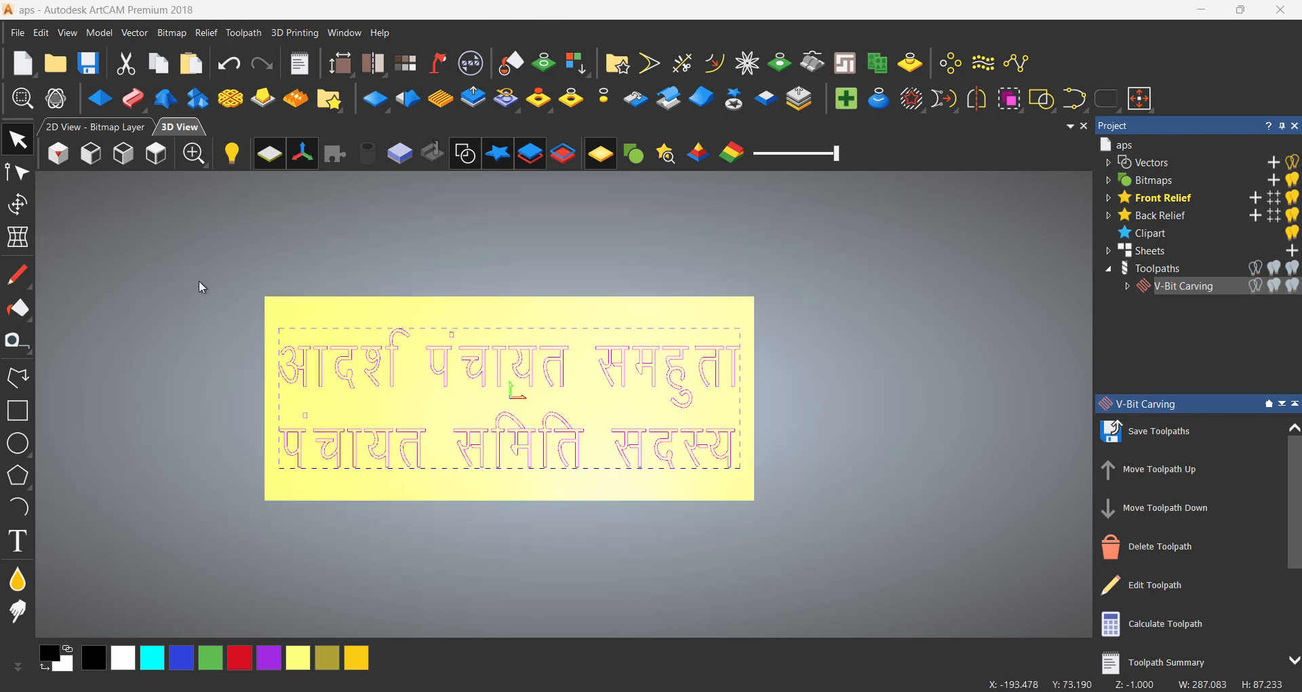
pyautogui.click(100, 33)
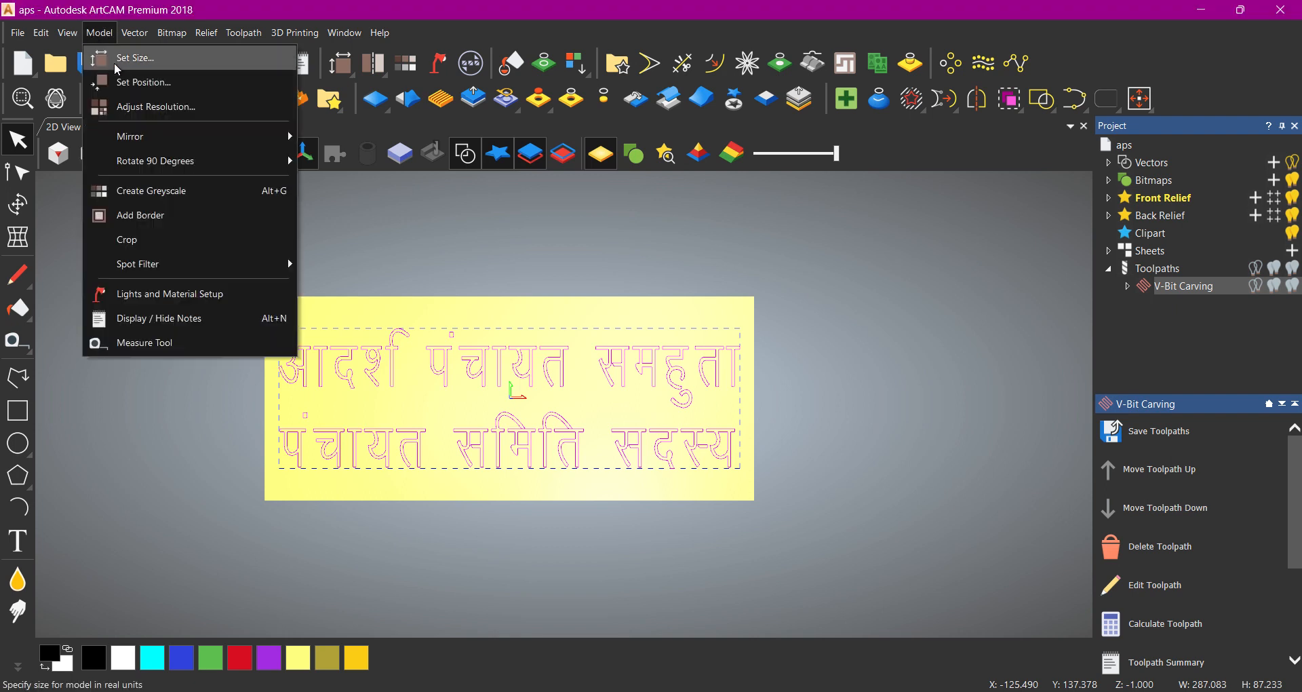
pyautogui.click(117, 67)
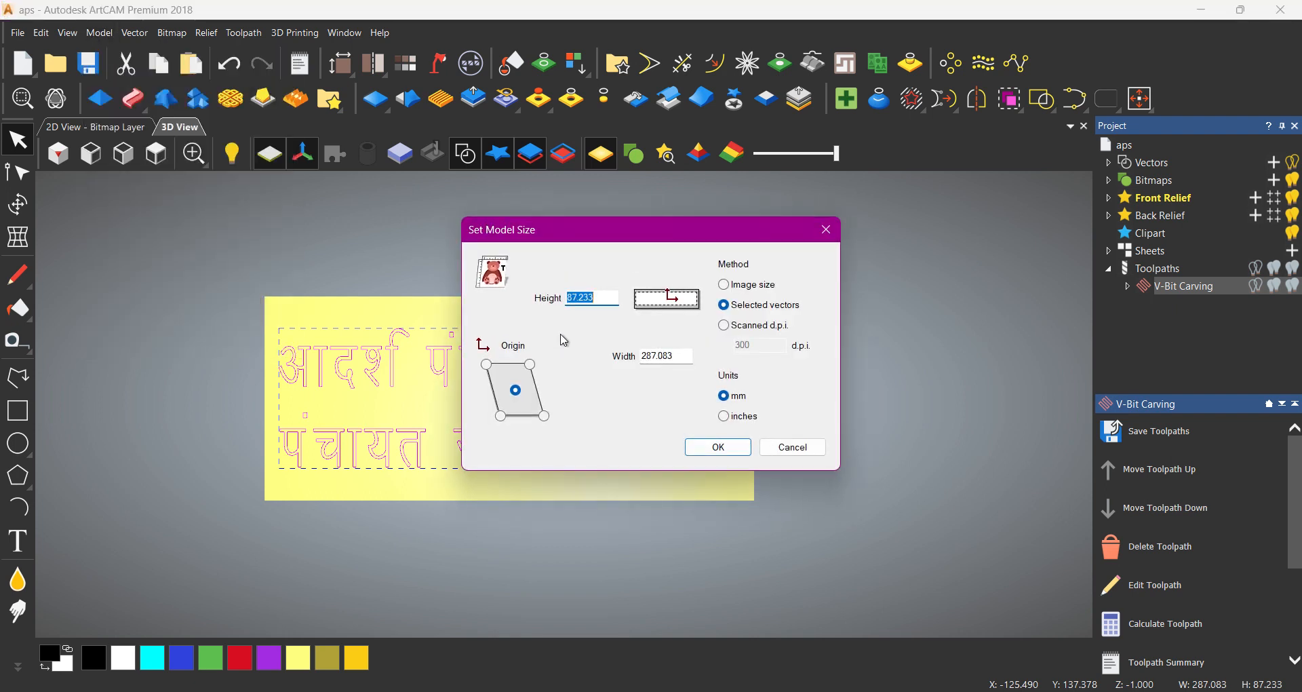
pyautogui.click(836, 231)
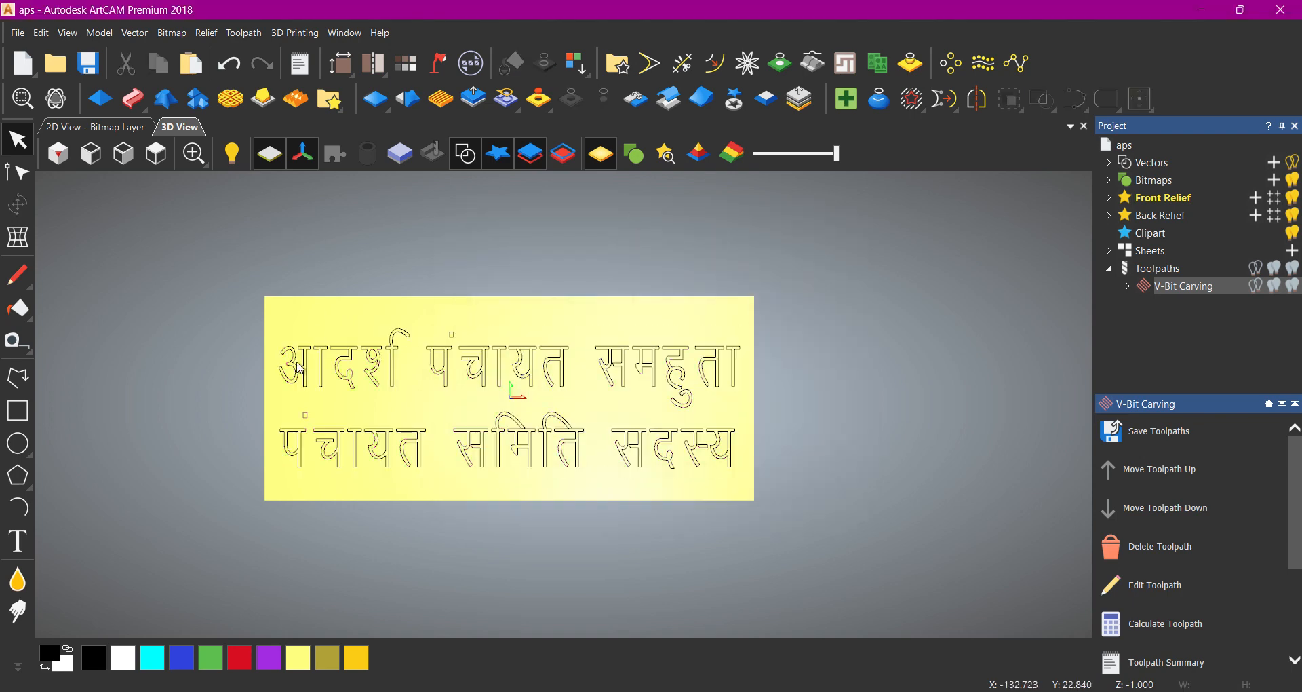
# Try placing a short line of placeholder text just above the yellow panel's upper-left corner with the Text tool
pyautogui.scroll(3, 298, 366)
pyautogui.scroll(-1, 605, 356)
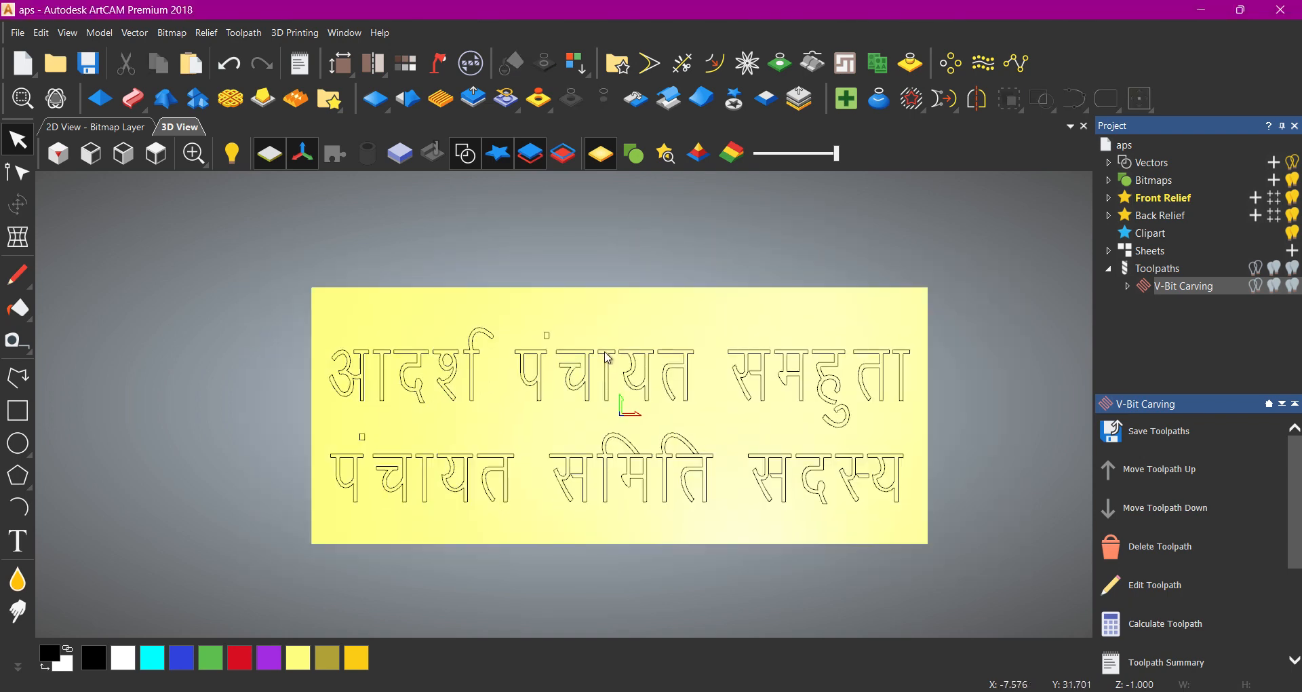
pyautogui.scroll(-1, 542, 385)
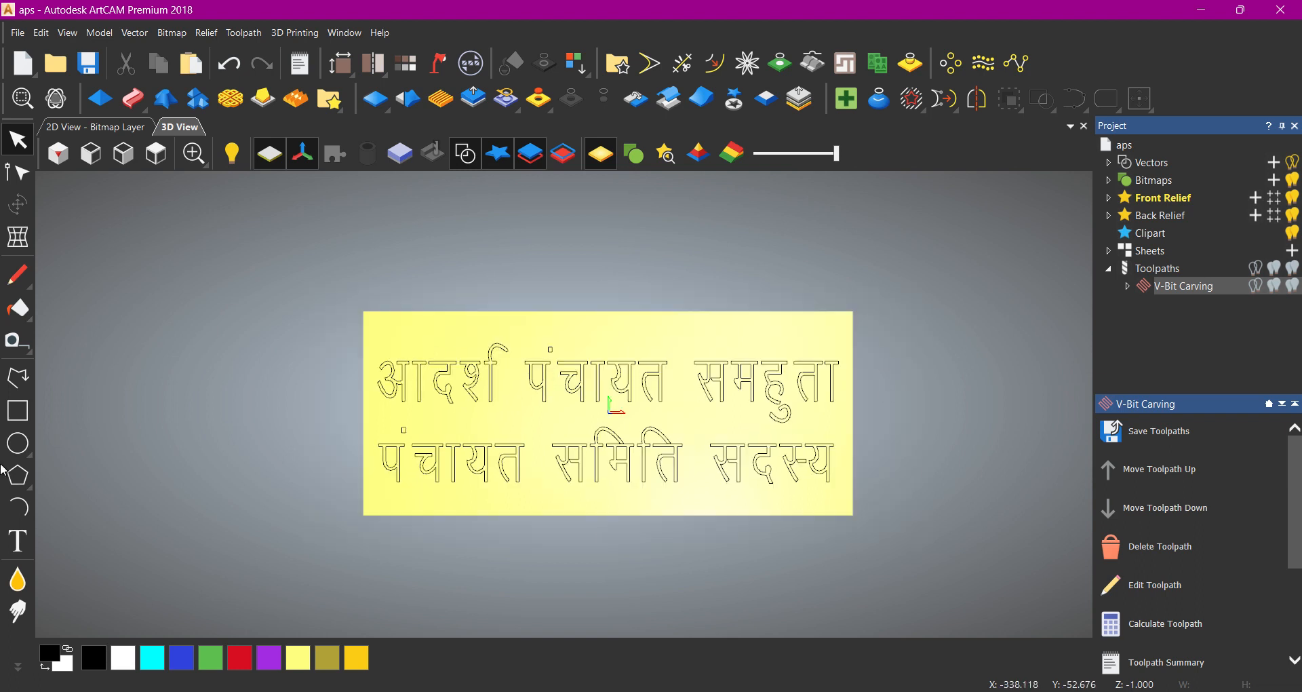
pyautogui.click(18, 543)
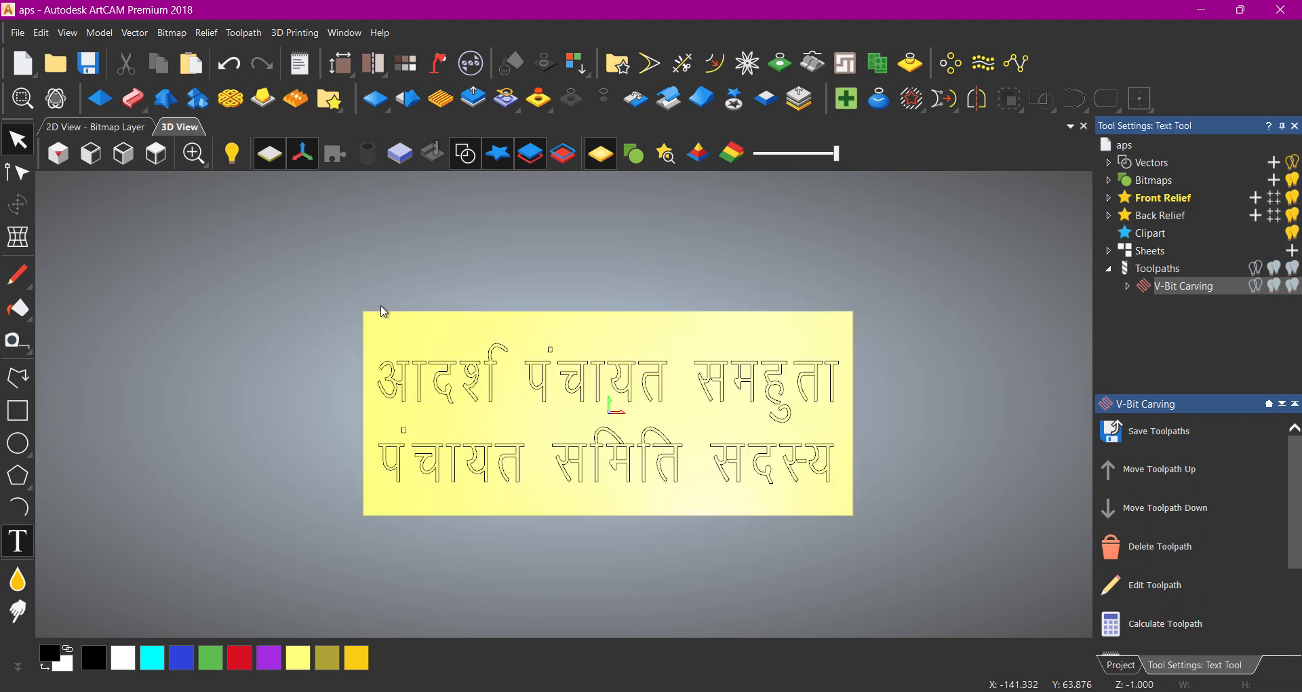
pyautogui.click(380, 306)
pyautogui.write('tytfytfgyt')
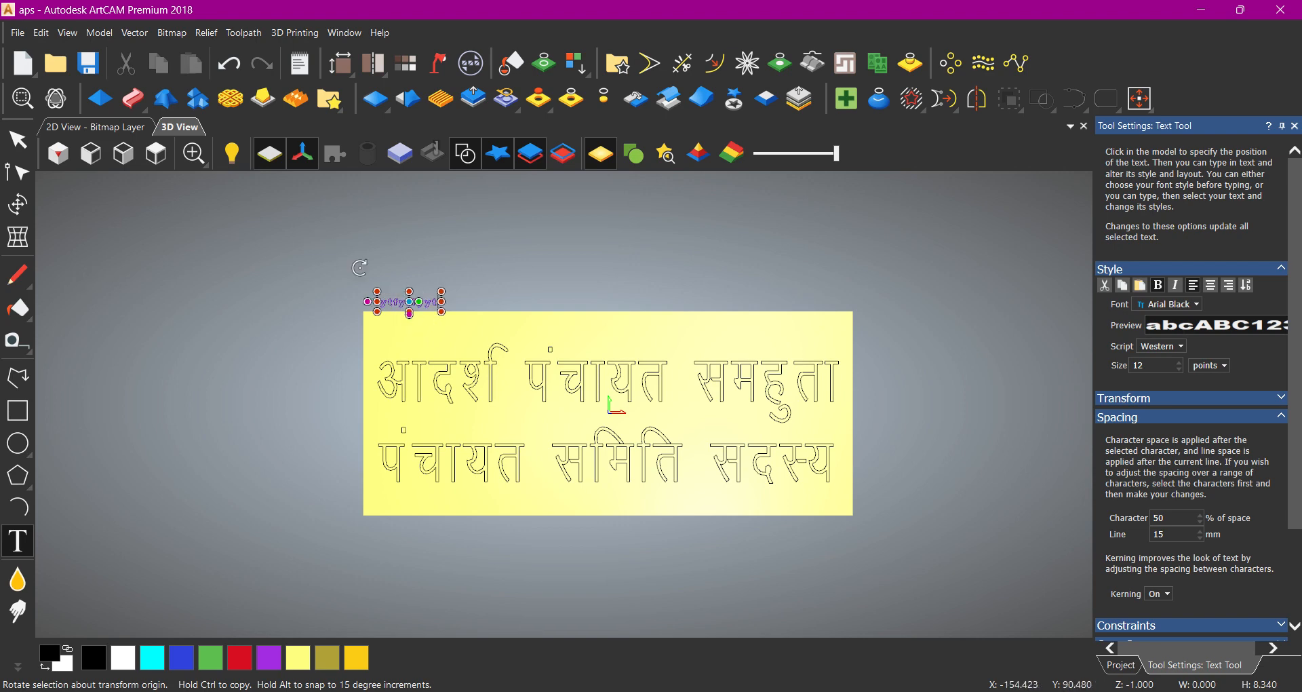
pyautogui.scroll(3, 424, 314)
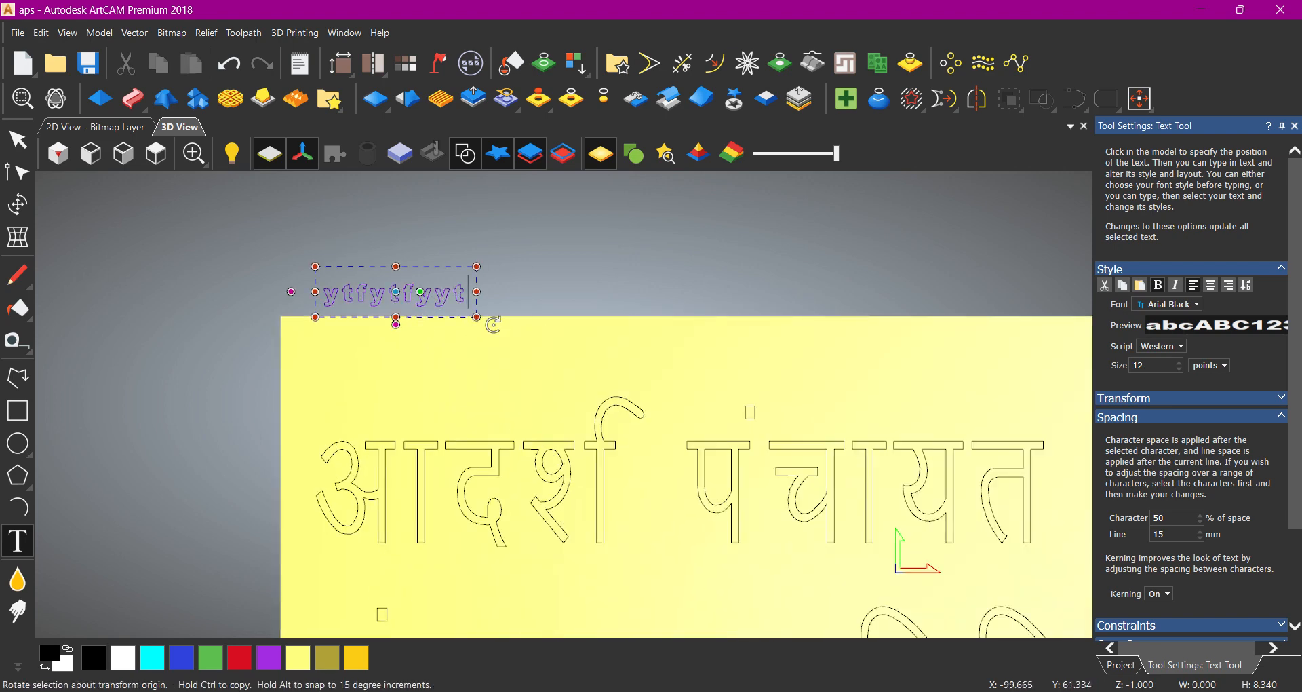
pyautogui.click(1294, 126)
# Select both lines of Hindi lettering on the panel and clear the selection
pyautogui.scroll(-3, 562, 344)
pyautogui.scroll(2, 602, 439)
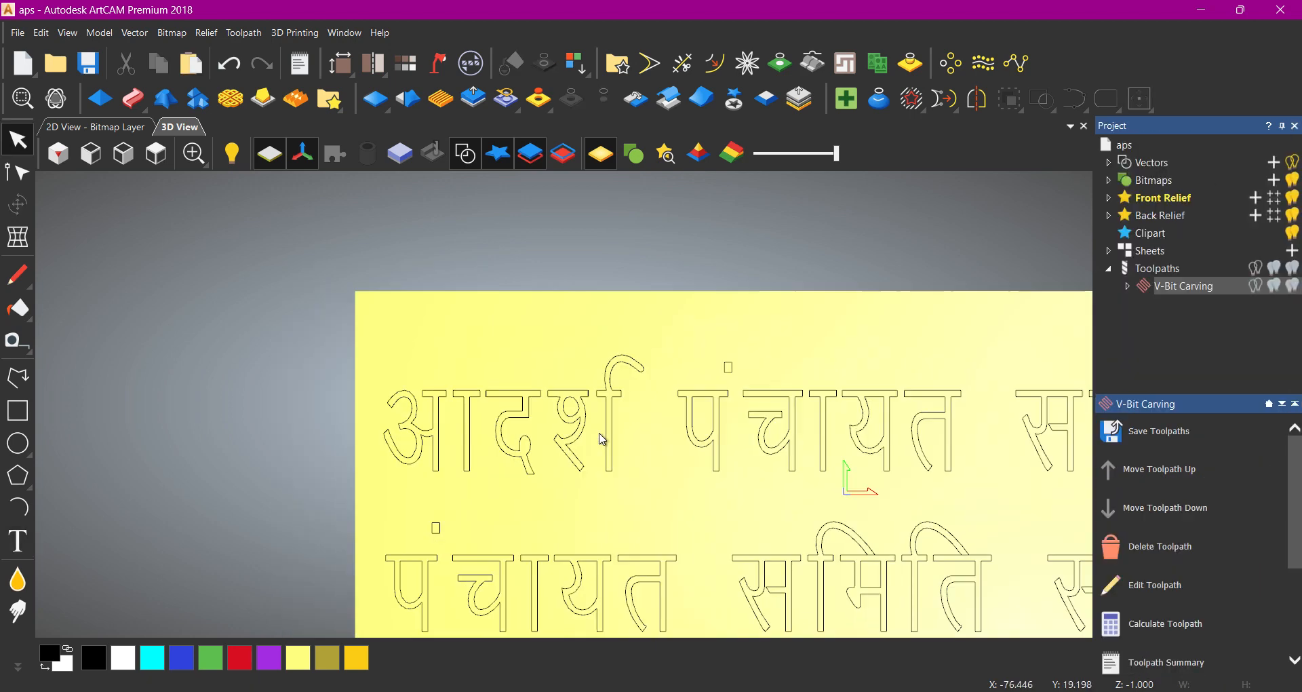
pyautogui.scroll(-2, 602, 440)
pyautogui.moveTo(972, 341); pyautogui.dragTo(348, 568)
pyautogui.click(382, 400)
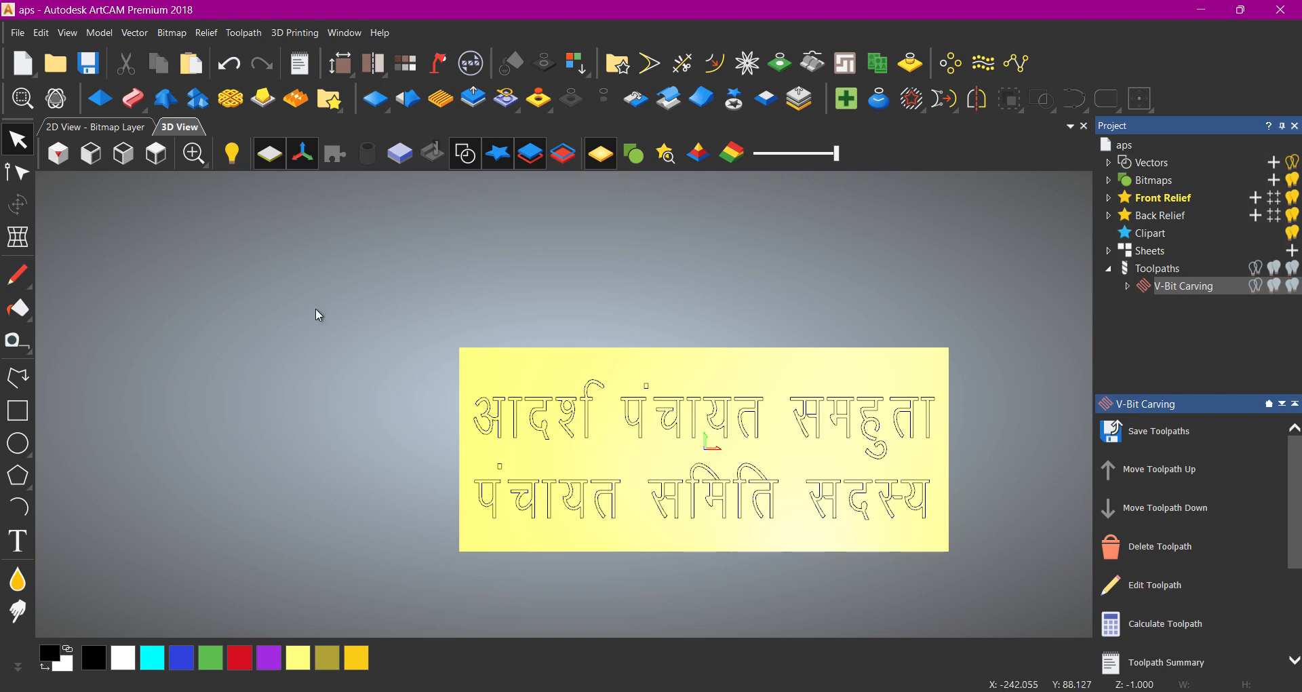
# Select the first letter अ of the upper line and examine its contour and start point up close
pyautogui.scroll(5, 582, 400)
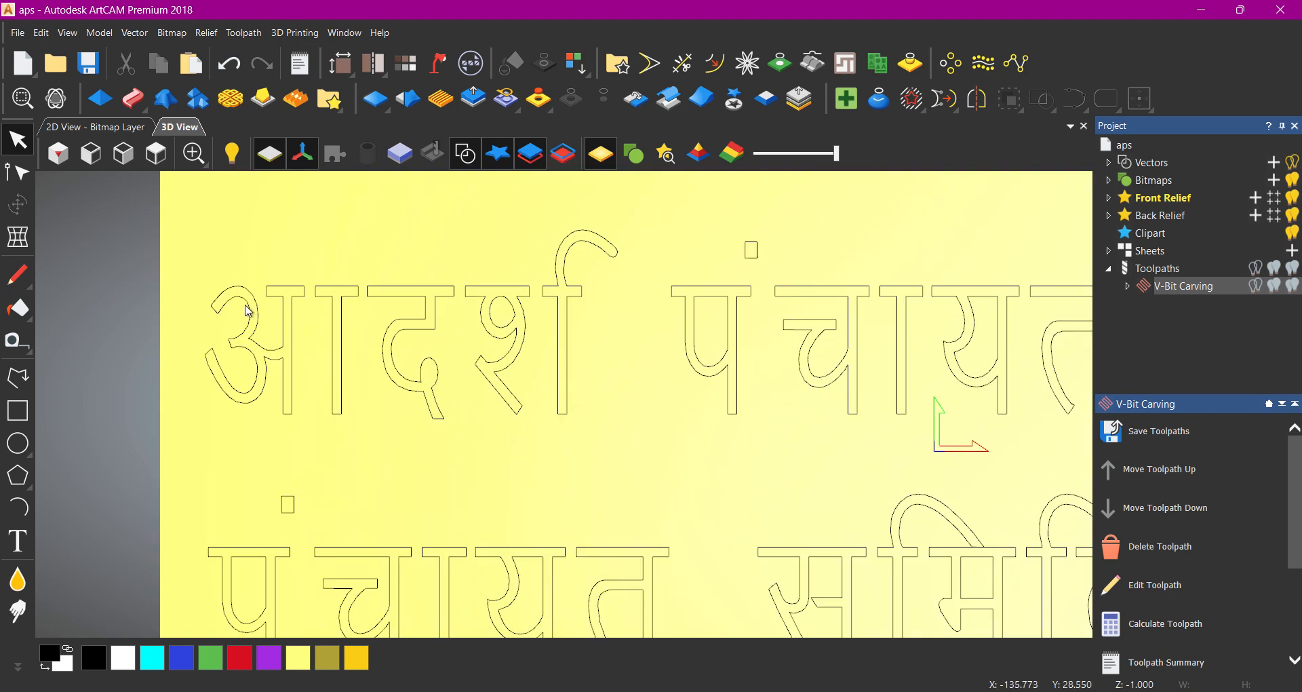
pyautogui.scroll(4, 243, 291)
pyautogui.scroll(3, 378, 354)
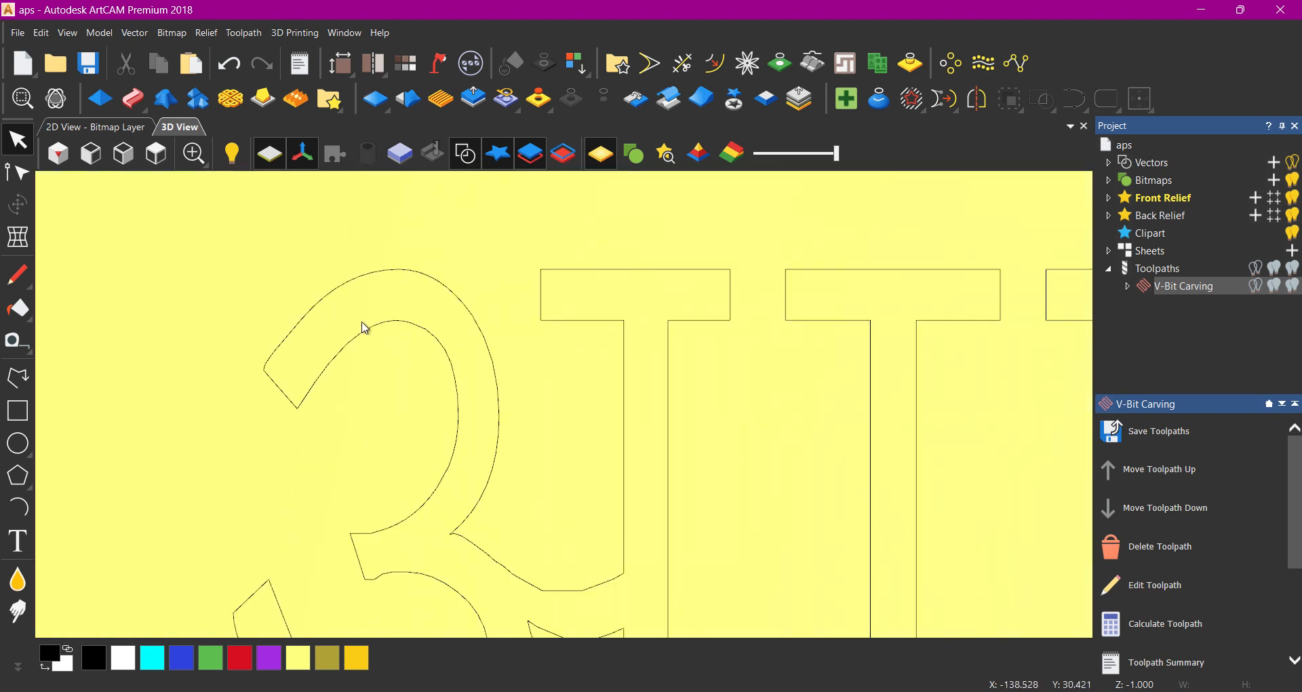
pyautogui.moveTo(346, 299); pyautogui.dragTo(317, 265)
pyautogui.scroll(-3, 359, 319)
pyautogui.scroll(3, 588, 429)
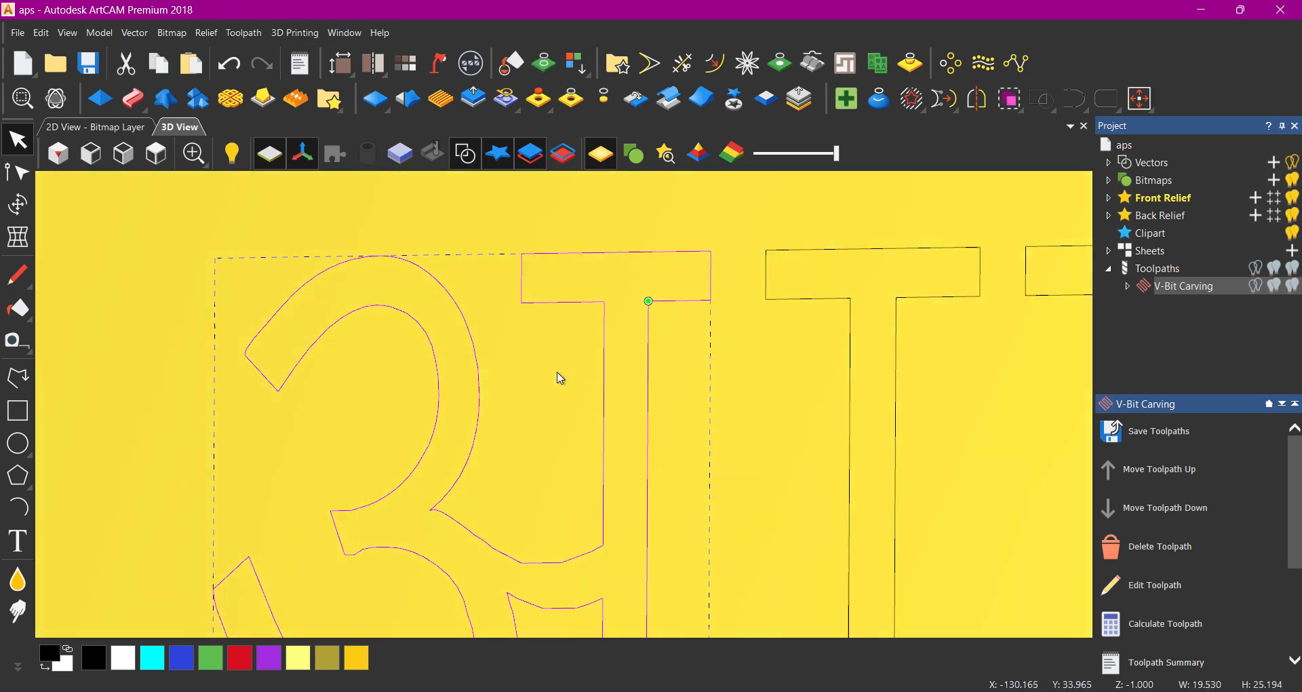
pyautogui.scroll(-3, 558, 378)
pyautogui.scroll(3, 549, 357)
pyautogui.scroll(-3, 576, 384)
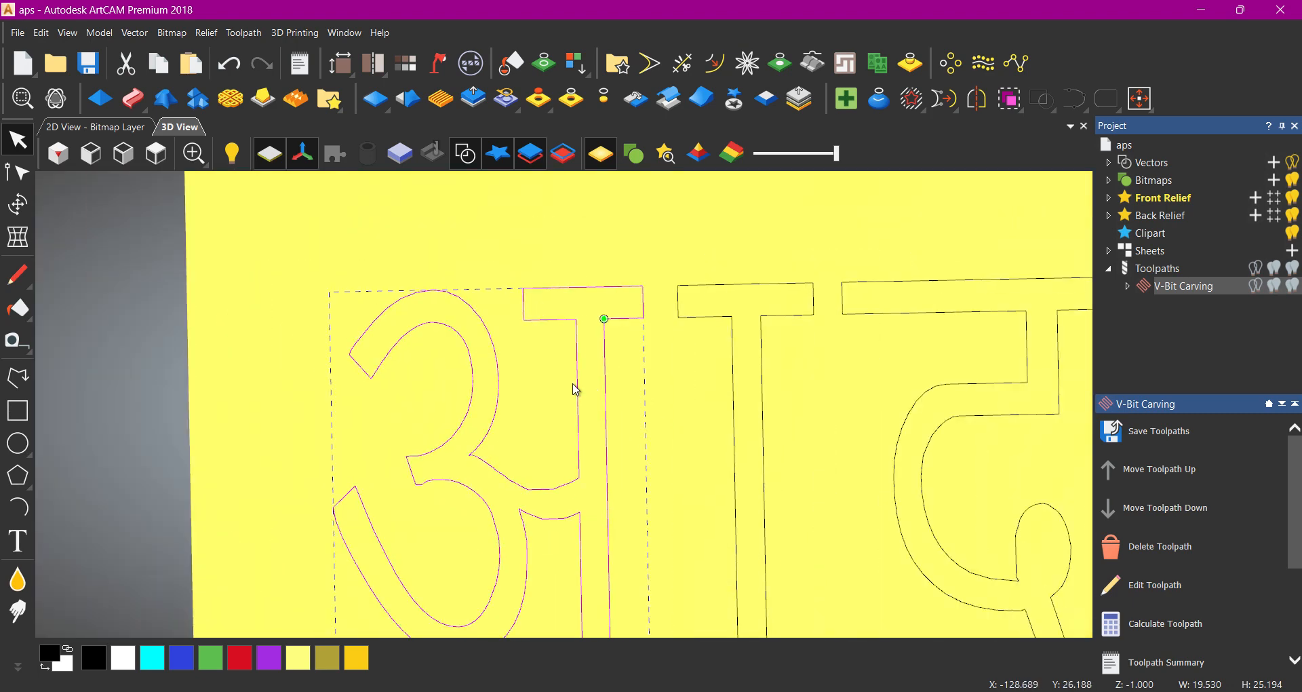
pyautogui.scroll(4, 561, 325)
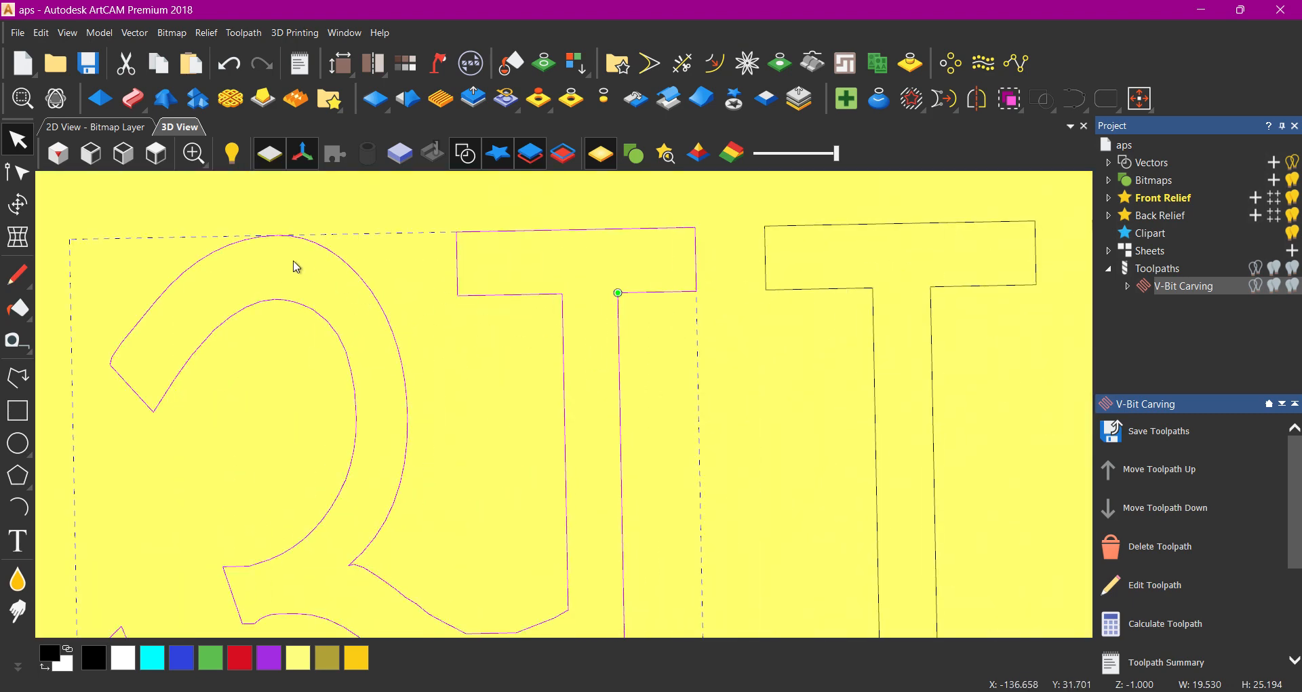
pyautogui.scroll(-2, 293, 265)
pyautogui.scroll(-2, 396, 397)
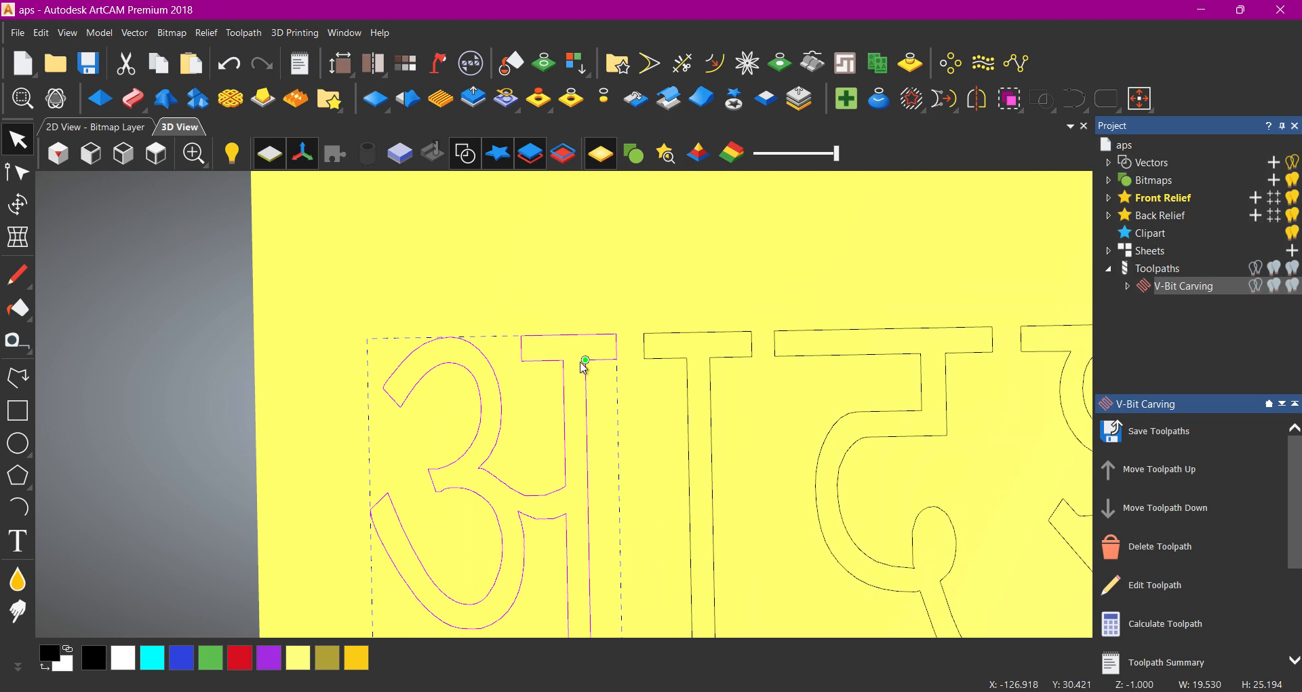
# Review the vector commands available for the letter अ, including the Mirror Vectors options, without applying any
pyautogui.scroll(6, 586, 366)
pyautogui.rightClick(571, 342)
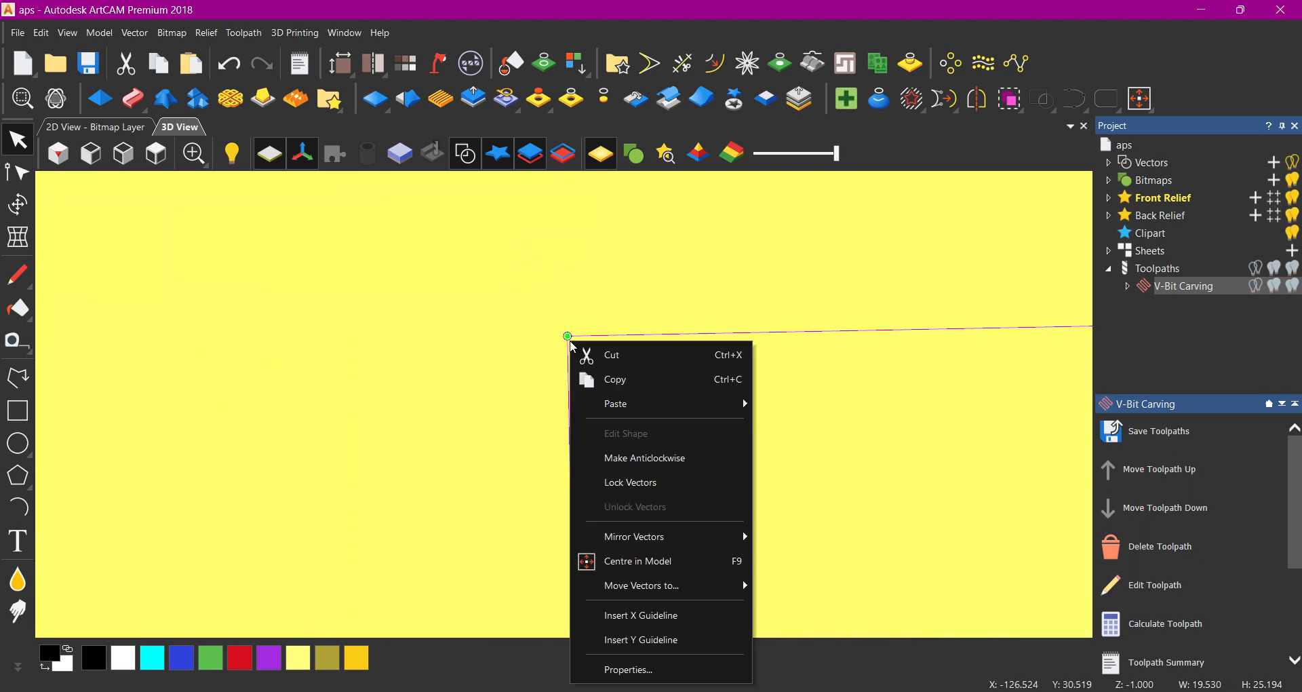
pyautogui.click(477, 337)
pyautogui.scroll(-4, 474, 337)
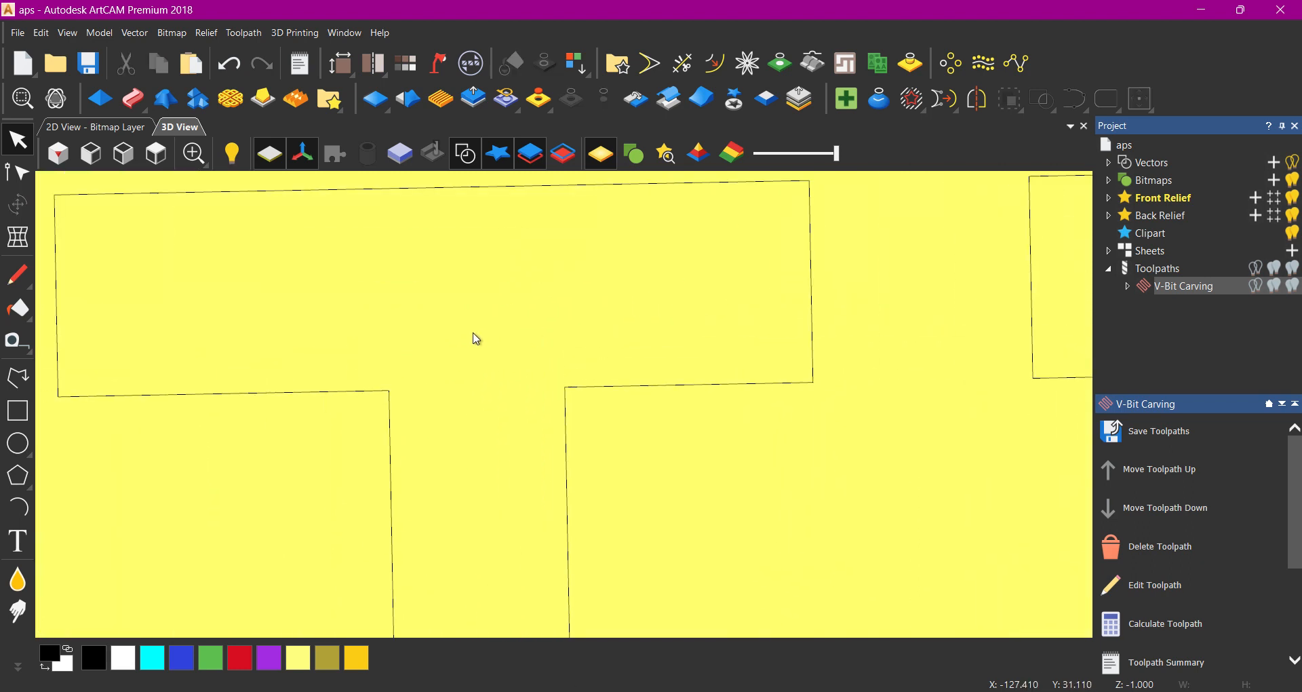
pyautogui.scroll(-3, 575, 406)
pyautogui.click(541, 438)
pyautogui.rightClick(541, 438)
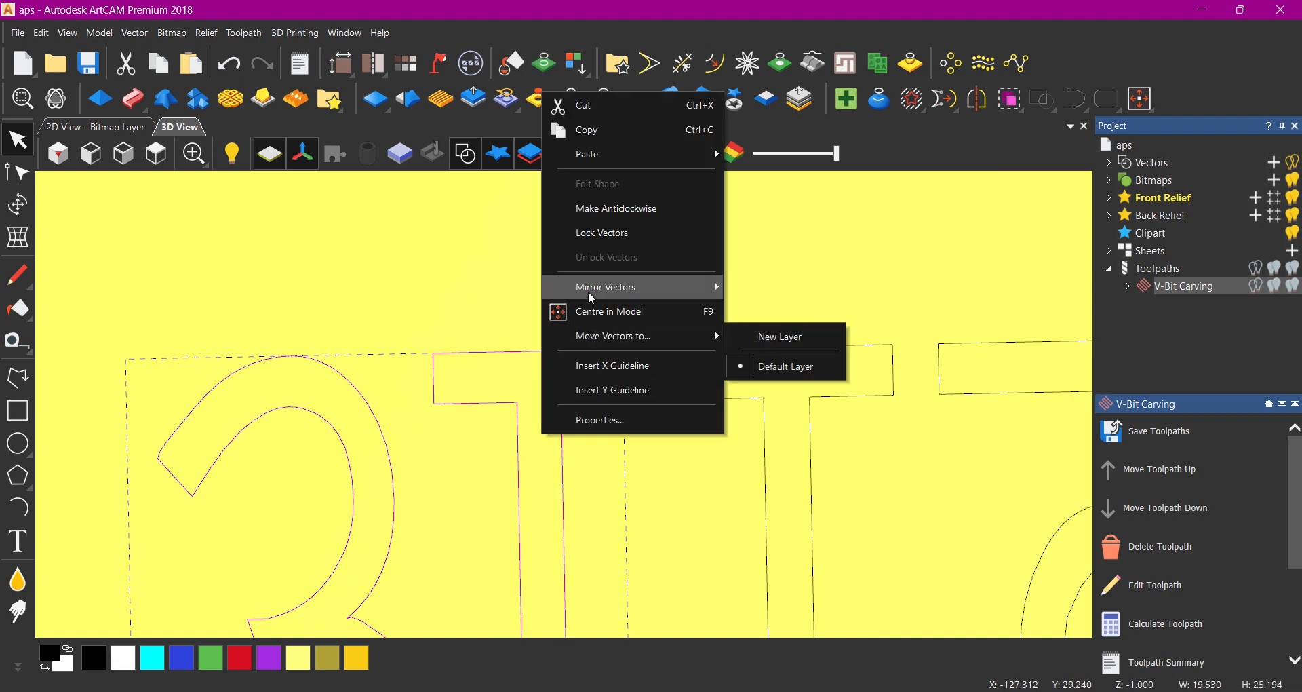
pyautogui.moveTo(683, 297)
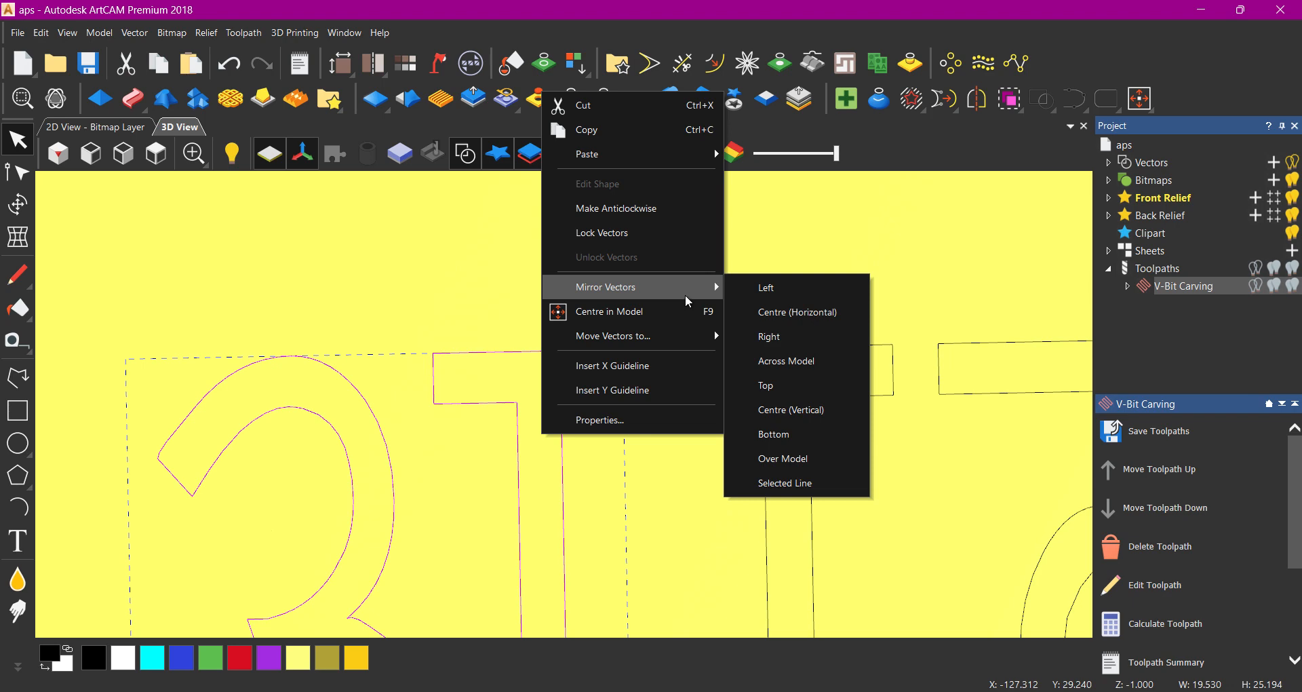
pyautogui.click(412, 252)
# Select the inner loop, outer contour and dot of पं in the upper line one by one and clear the selection
pyautogui.scroll(-7, 504, 357)
pyautogui.scroll(-3, 597, 494)
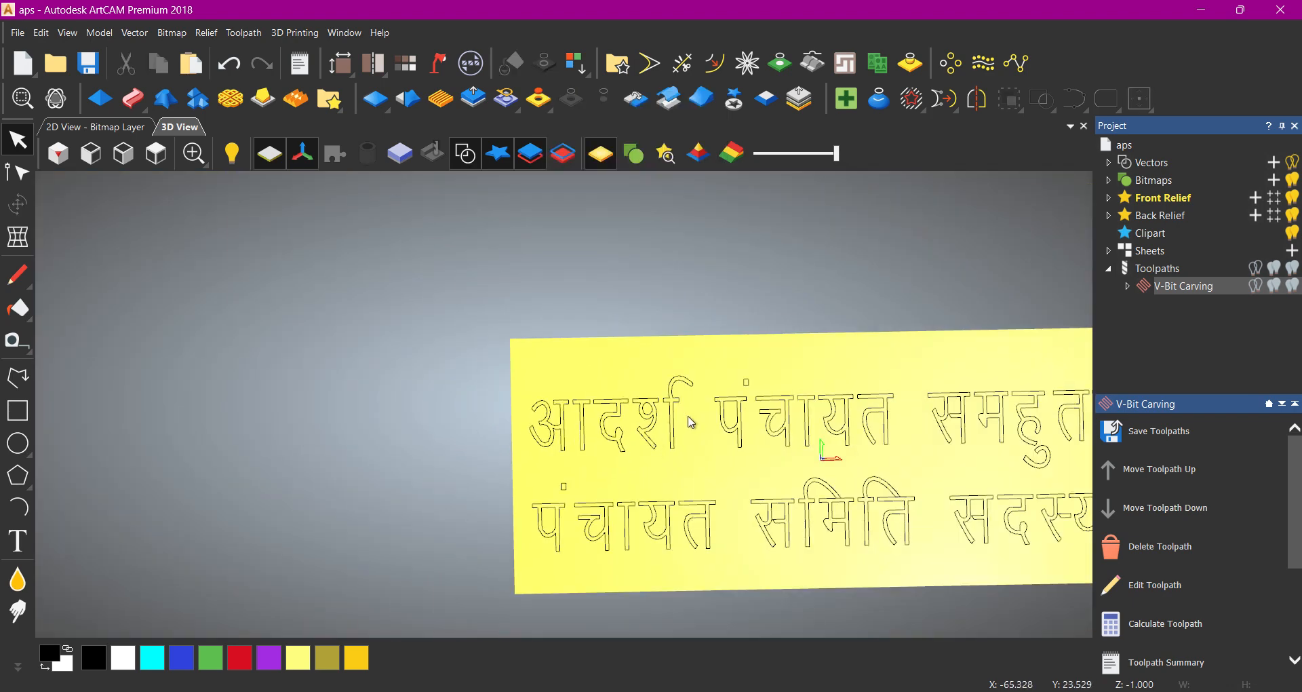
pyautogui.scroll(8, 698, 415)
pyautogui.click(602, 333)
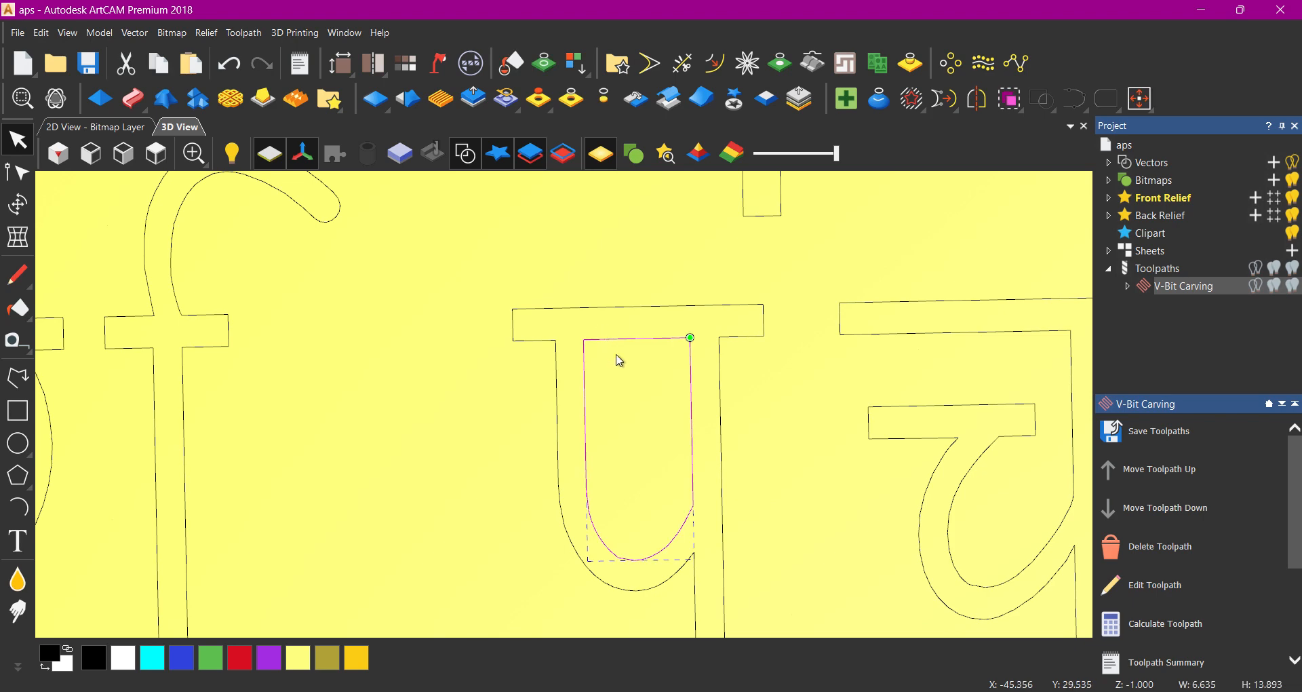
pyautogui.scroll(-3, 660, 377)
pyautogui.scroll(3, 708, 282)
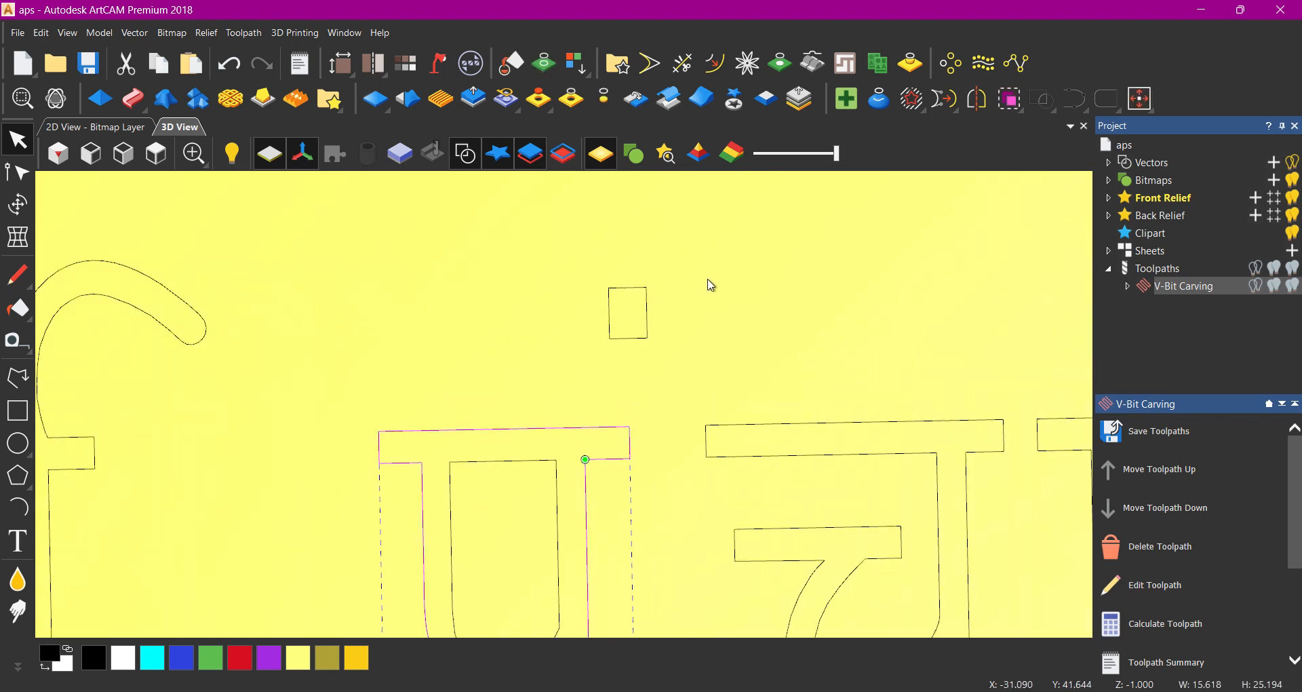
pyautogui.click(616, 306)
pyautogui.scroll(-8, 658, 382)
pyautogui.scroll(-2, 651, 414)
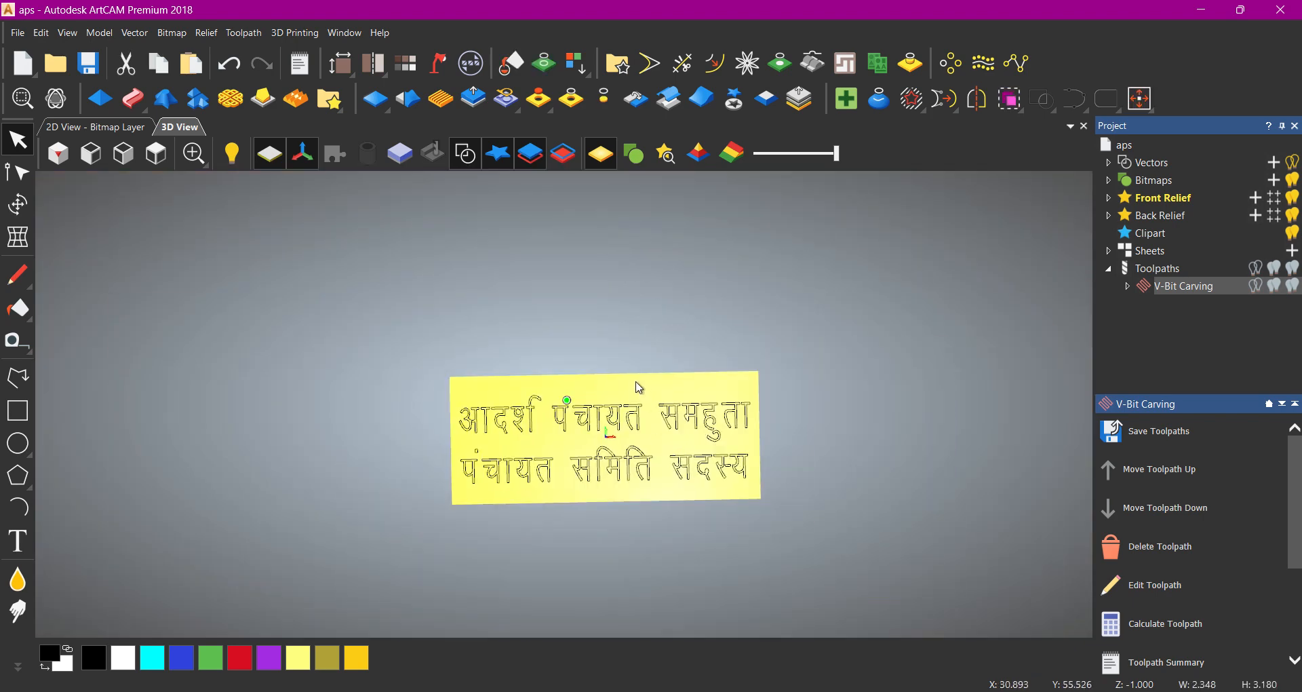
pyautogui.scroll(3, 640, 388)
pyautogui.scroll(-3, 579, 407)
pyautogui.click(560, 361)
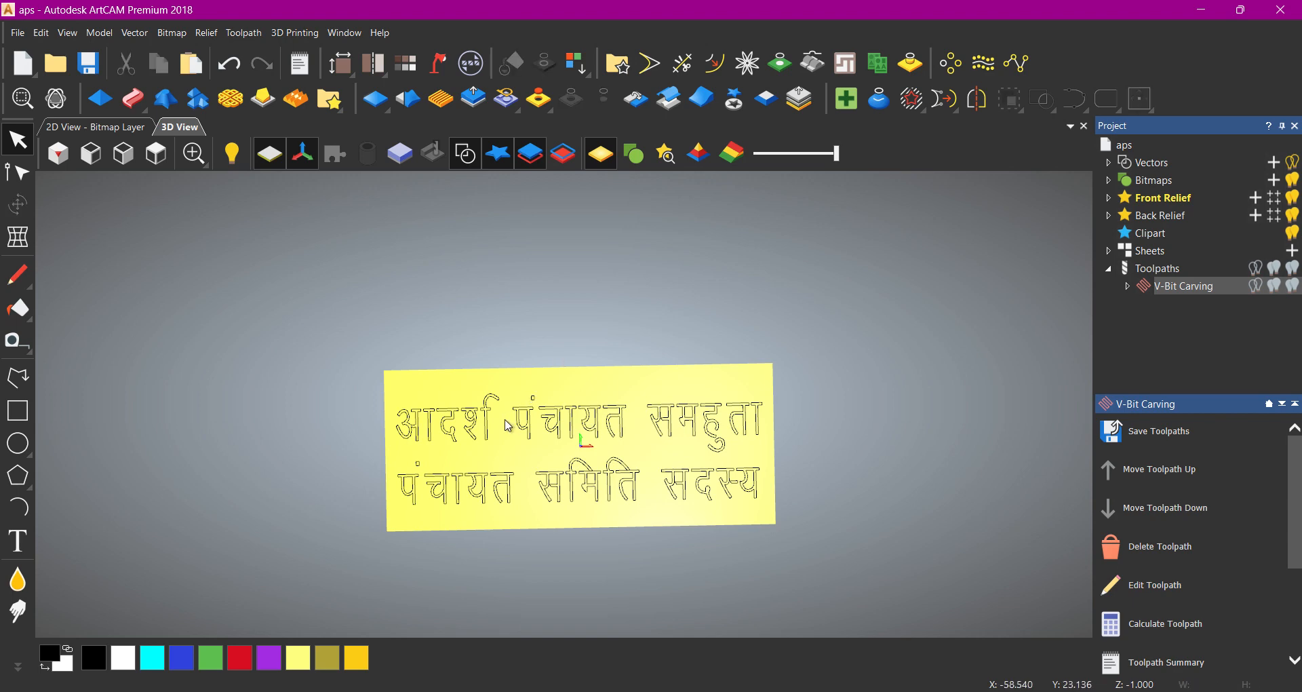
# Examine the letter outlines in both text lines and restore the straight view from above
pyautogui.scroll(5, 580, 463)
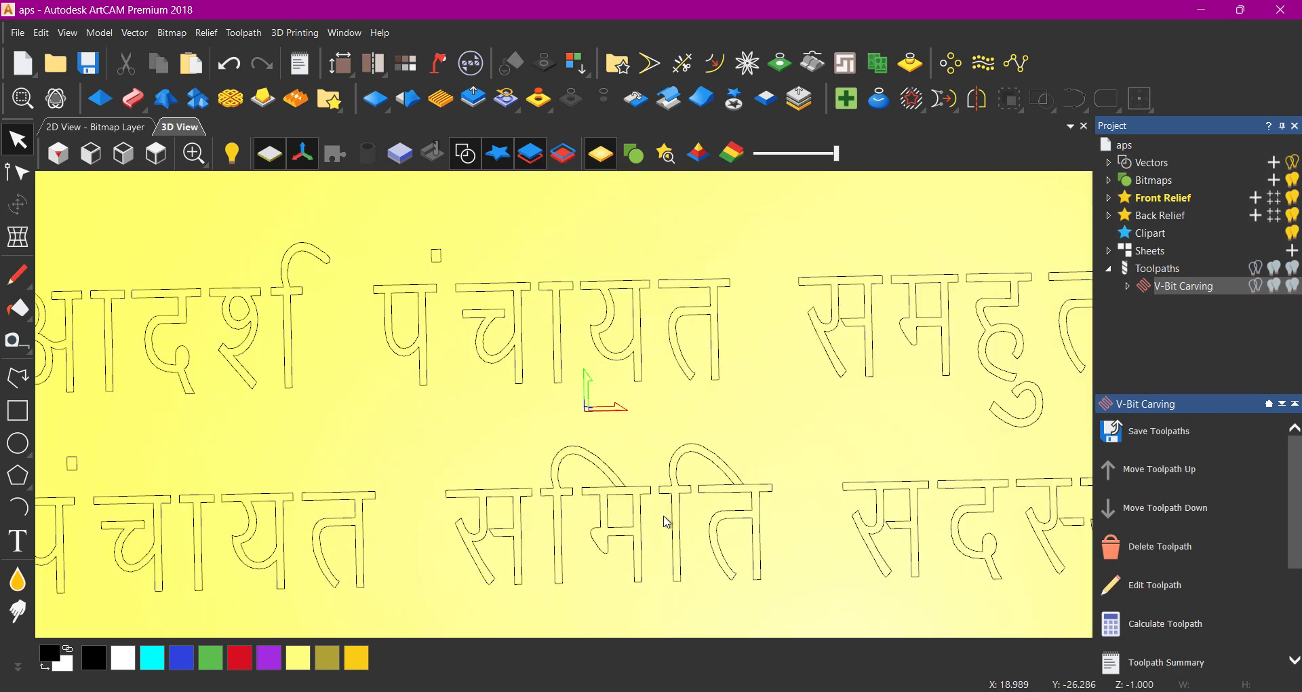
pyautogui.scroll(-6, 665, 521)
pyautogui.scroll(4, 577, 420)
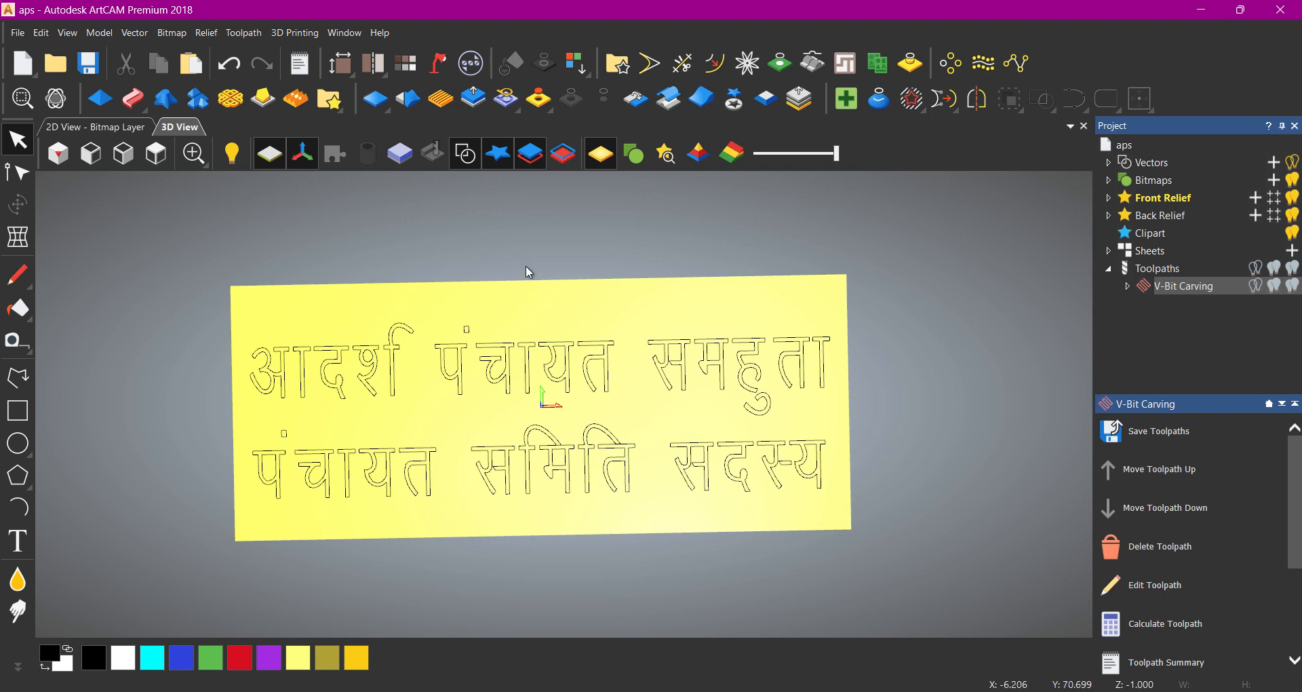
pyautogui.scroll(-4, 527, 266)
pyautogui.click(156, 154)
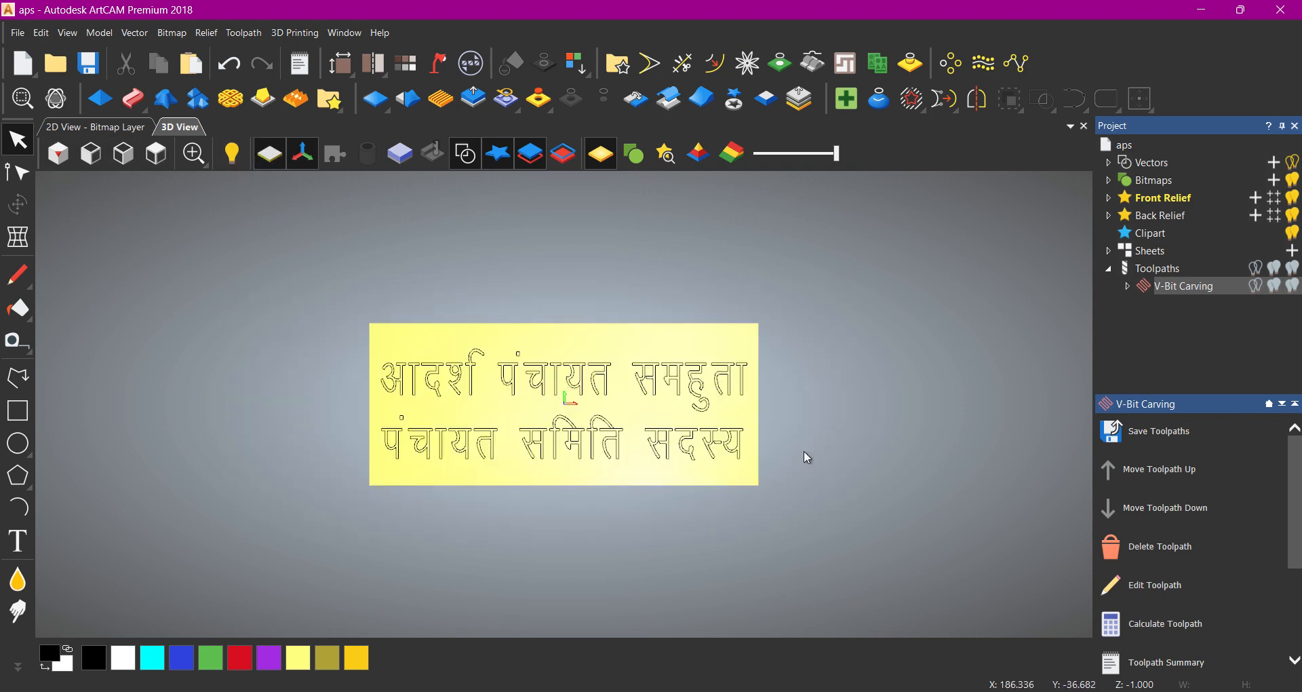
# Select all the lettering and use Vector Doctor to find the open vectors
pyautogui.moveTo(944, 487); pyautogui.dragTo(322, 345)
pyautogui.scroll(3, 495, 368)
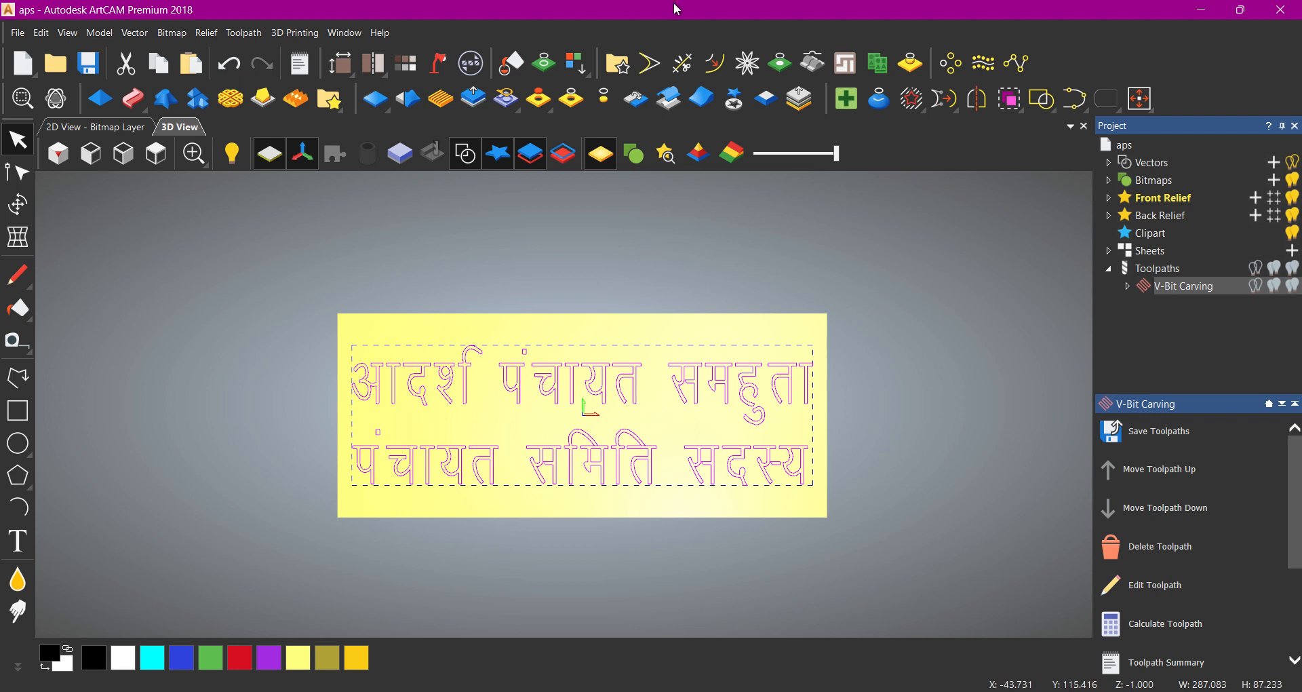
pyautogui.click(856, 107)
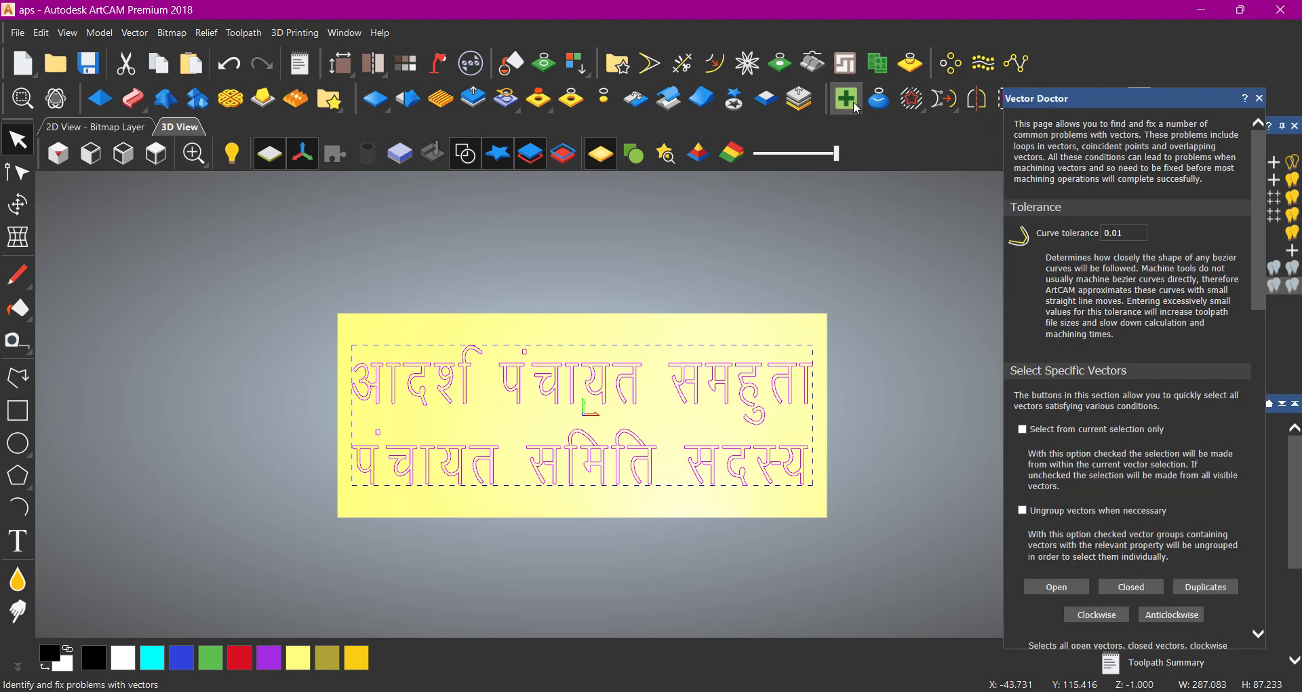
pyautogui.scroll(-3, 1193, 517)
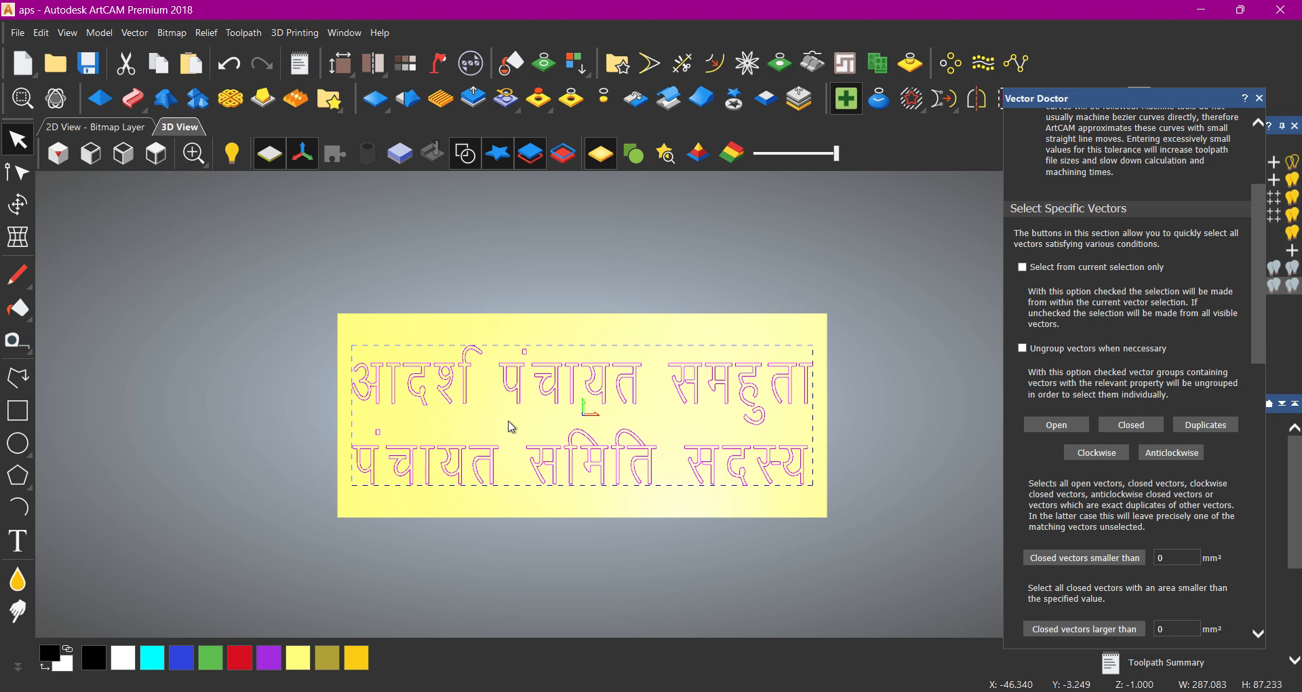
pyautogui.click(1059, 426)
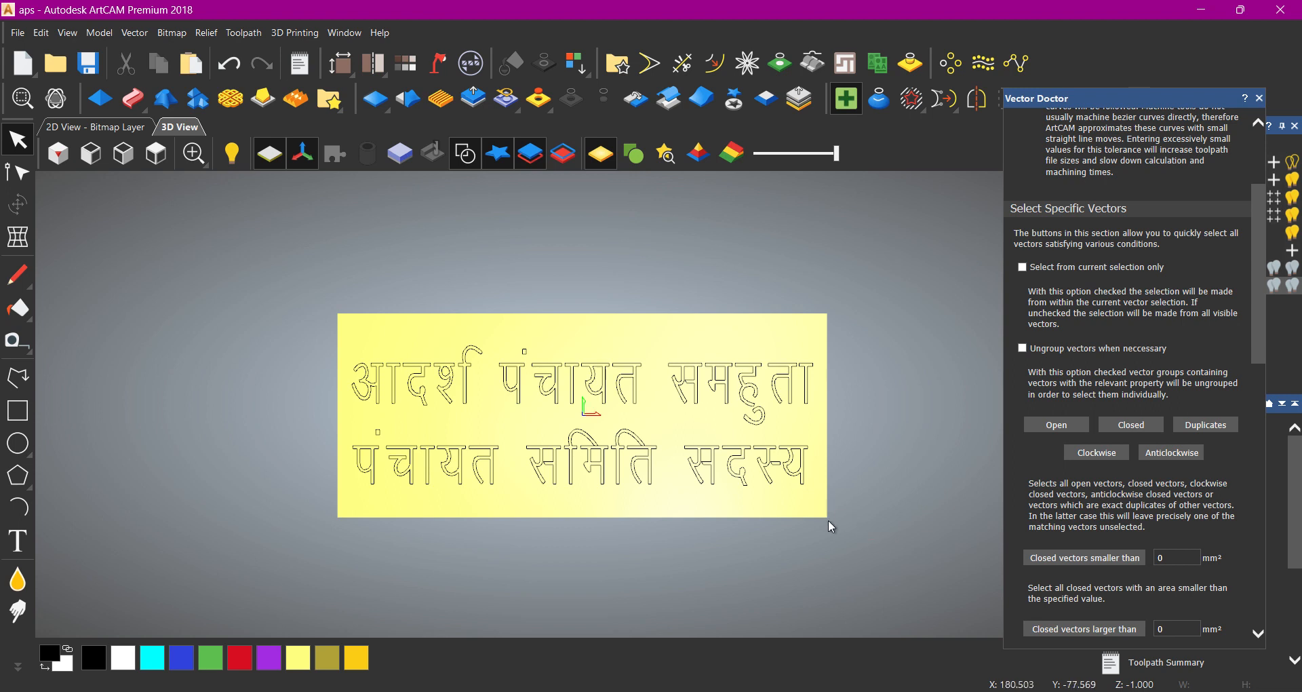
# Reselect all the lettering, find the closed vectors with Vector Doctor and clear the selection
pyautogui.moveTo(832, 525); pyautogui.dragTo(303, 303)
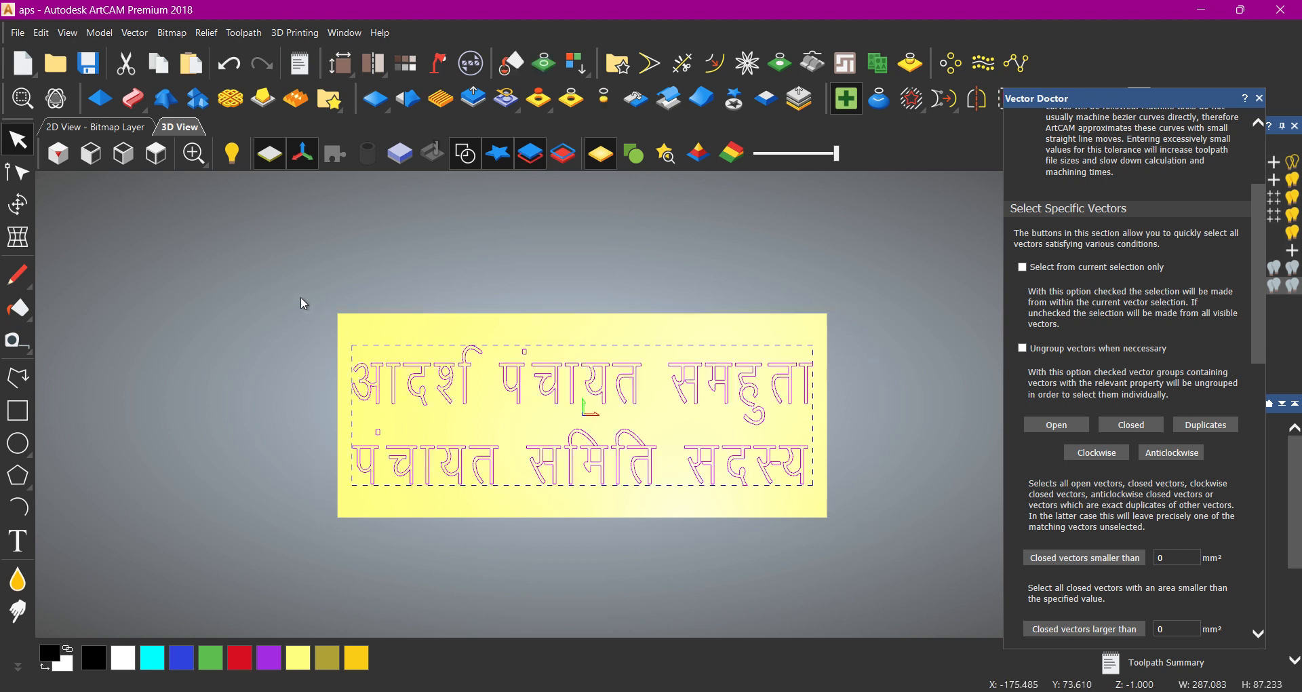
pyautogui.click(1120, 429)
pyautogui.click(693, 289)
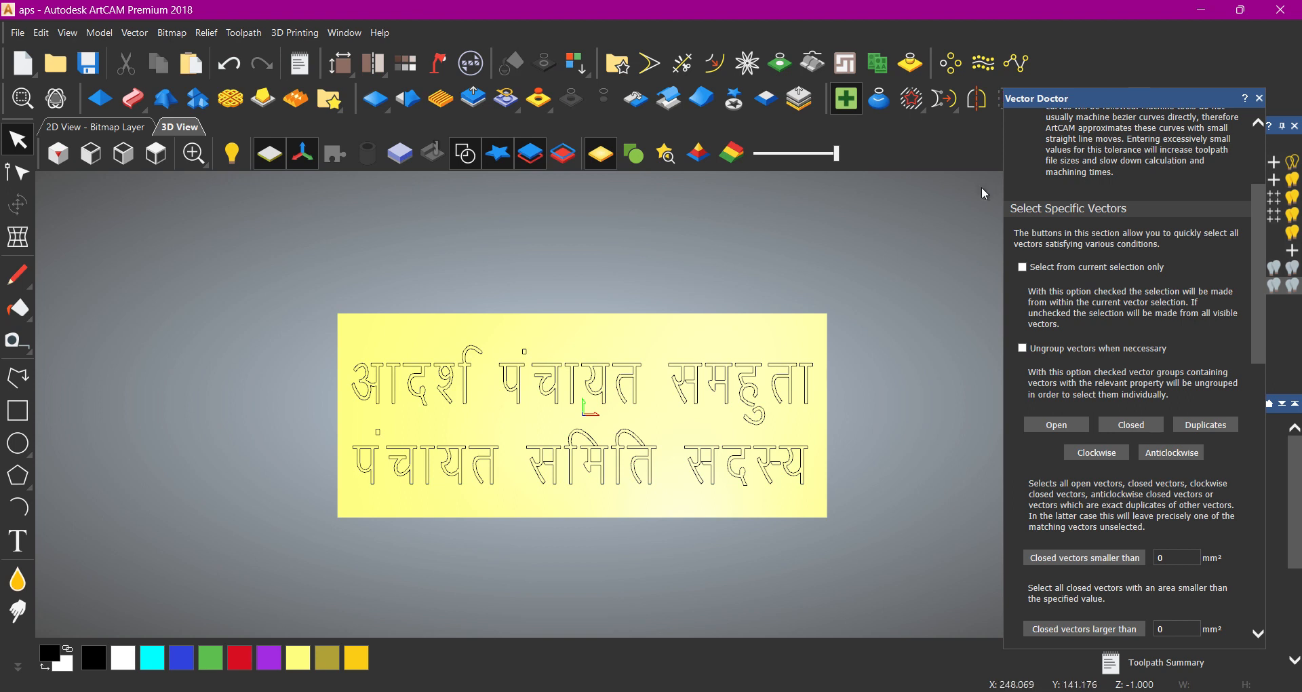
# Close Vector Doctor and select all the lettering in both text lines
pyautogui.click(1260, 98)
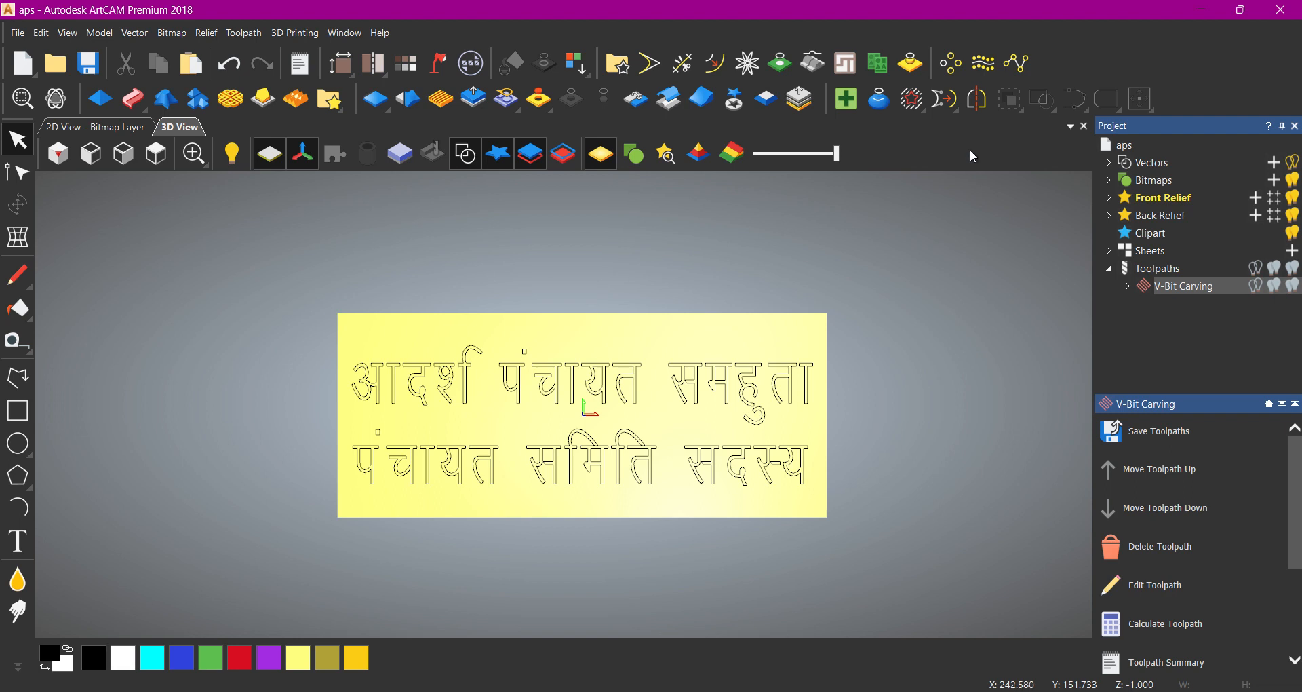
pyautogui.click(246, 38)
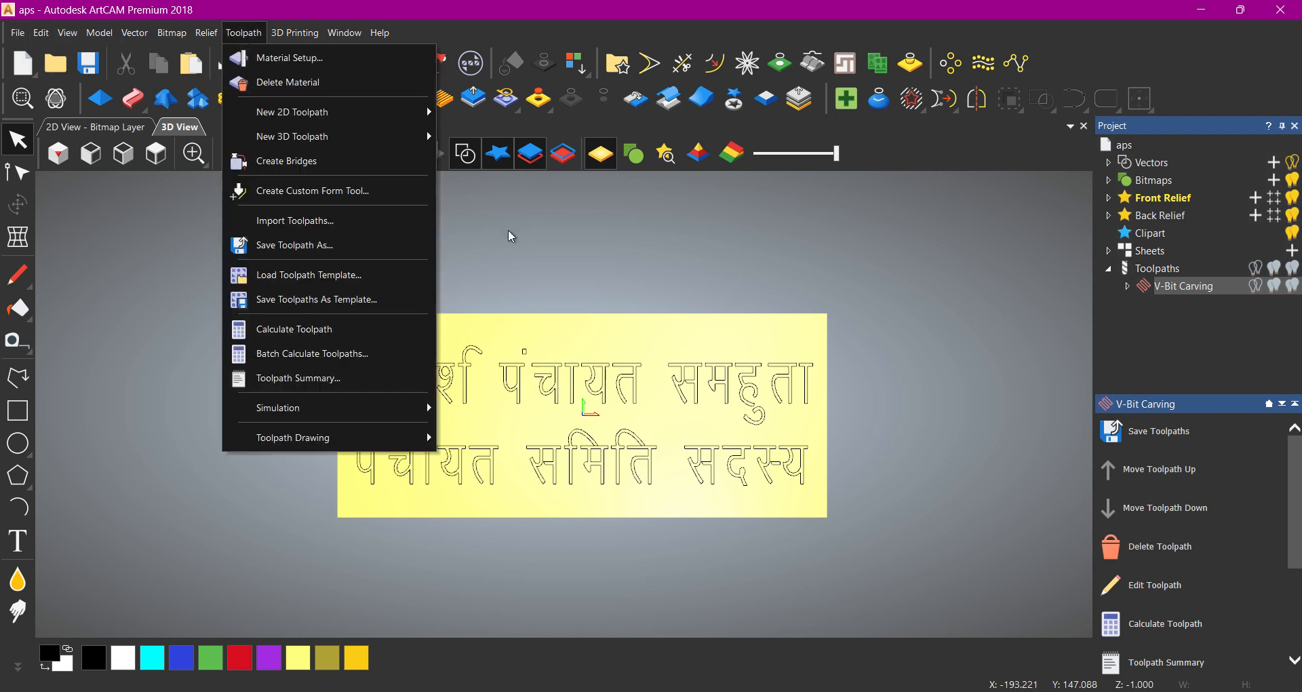
pyautogui.click(613, 270)
pyautogui.moveTo(895, 556); pyautogui.dragTo(293, 324)
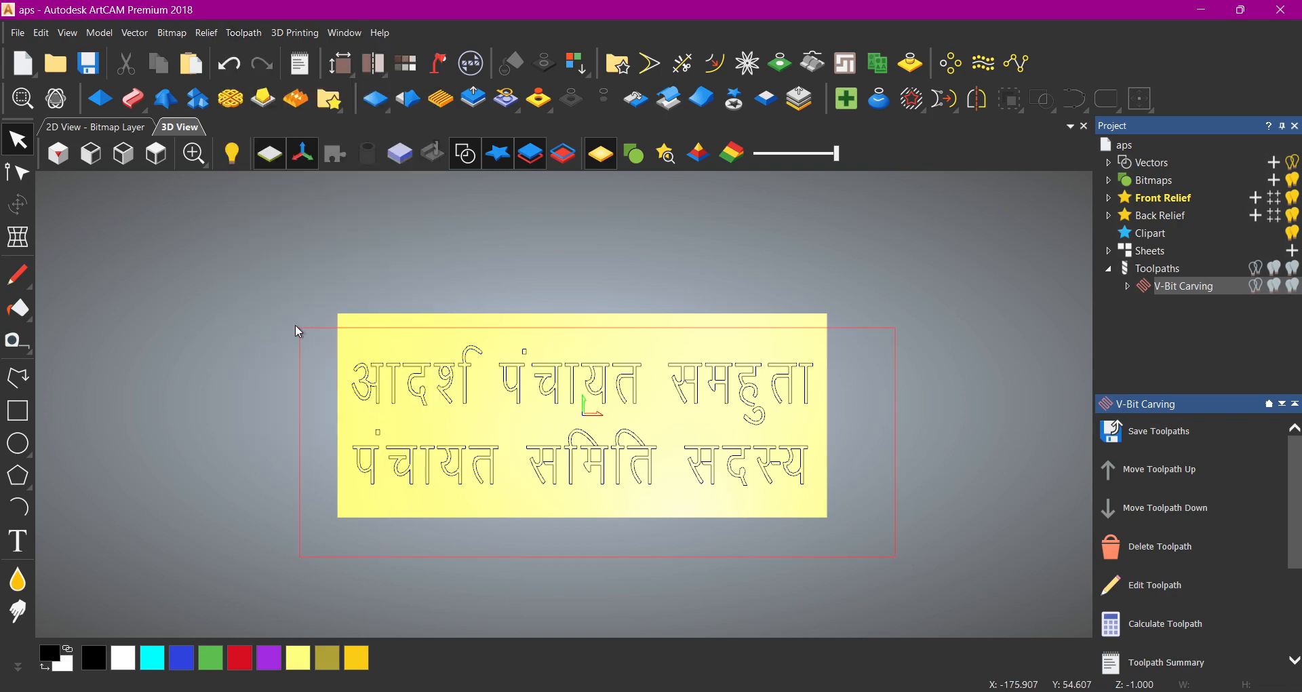
pyautogui.scroll(5, 610, 394)
pyautogui.moveTo(611, 394); pyautogui.dragTo(606, 268, button='middle')
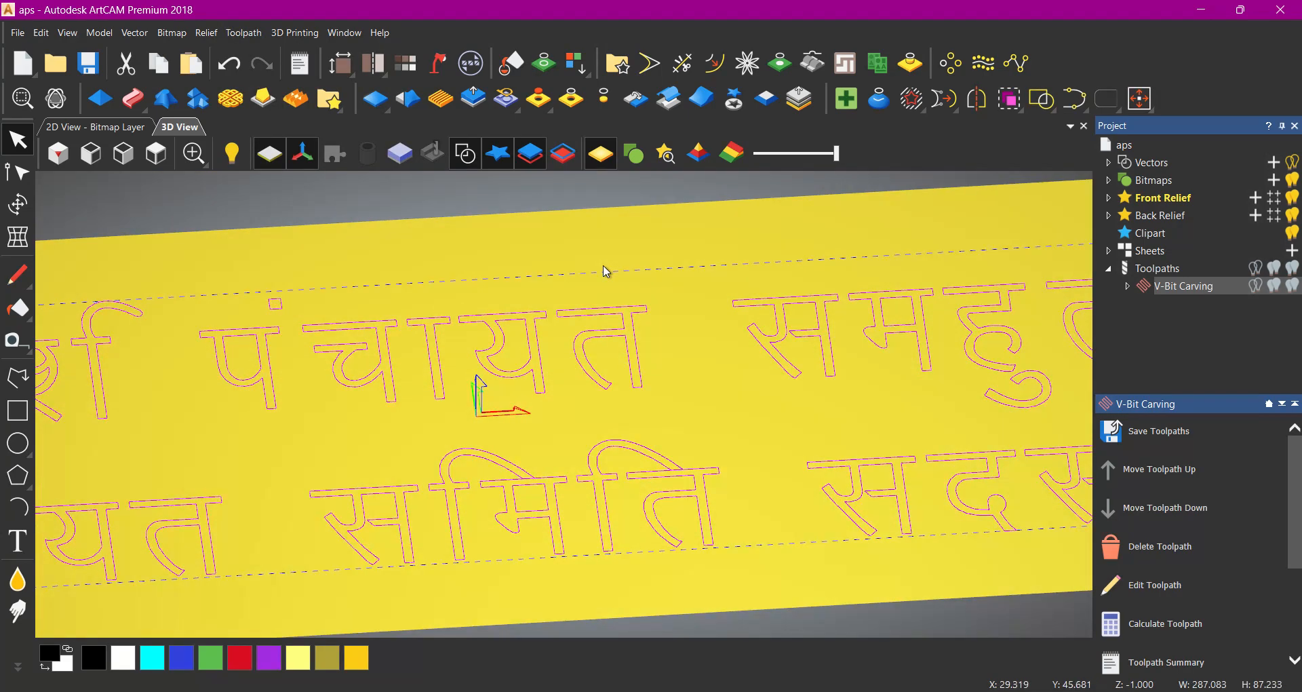
pyautogui.scroll(-2, 607, 268)
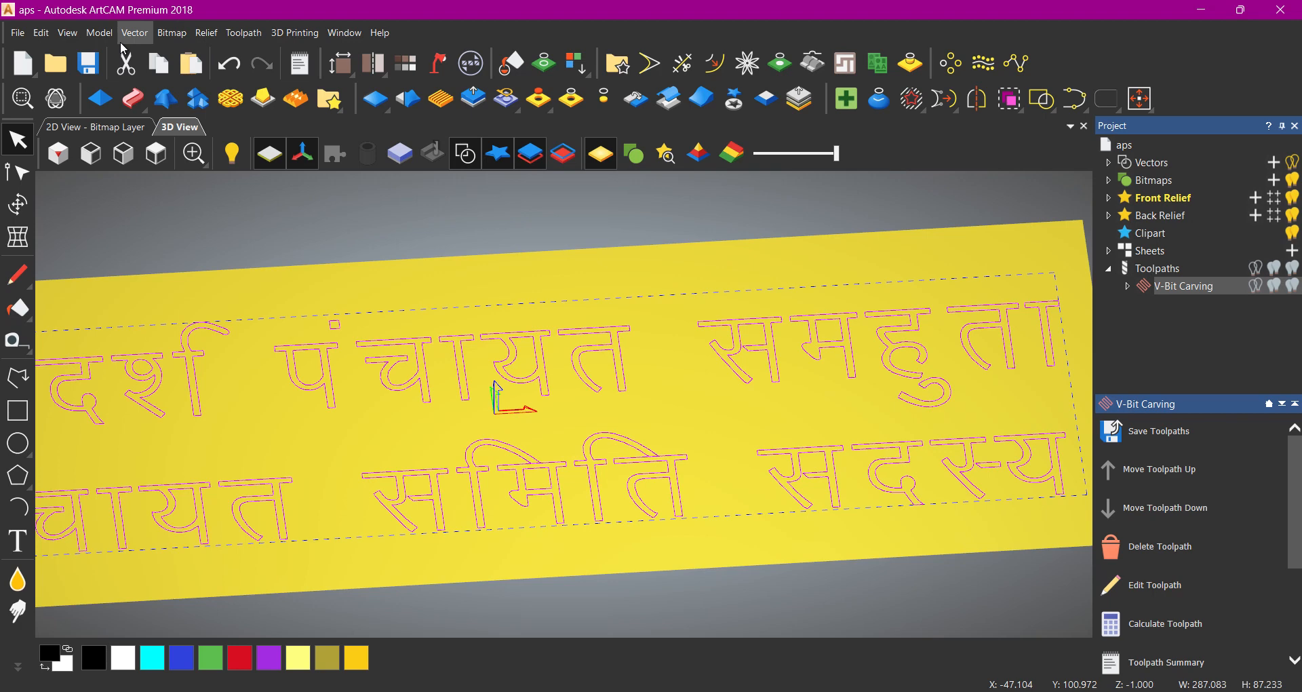
# Start a new 2D Area Clearance toolpath for the selected lettering and set its finish depth to 1 mm
pyautogui.click(246, 34)
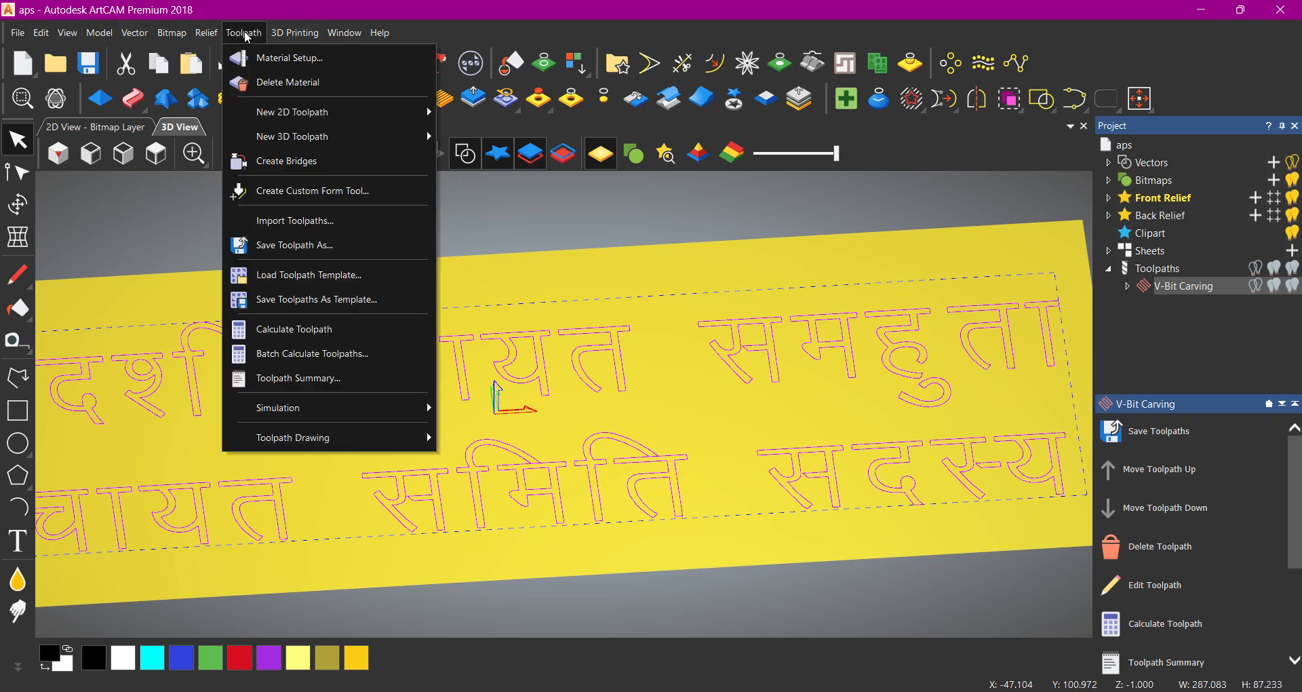
pyautogui.moveTo(273, 113)
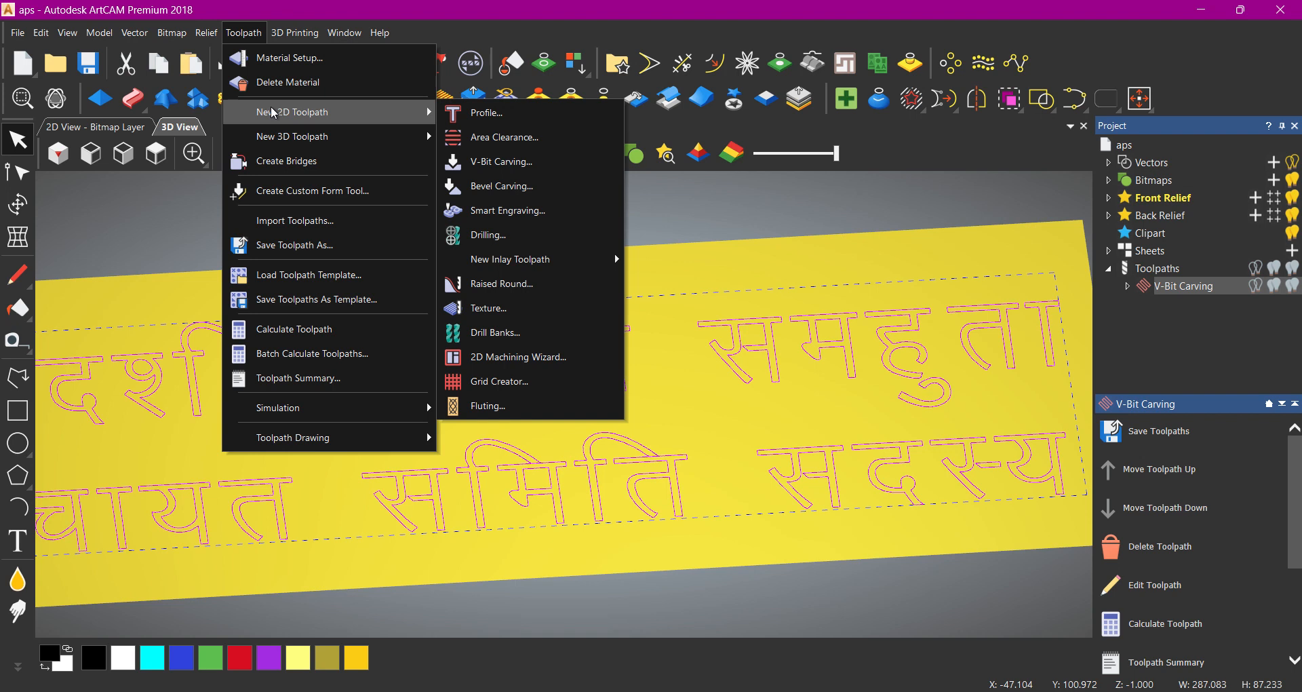
pyautogui.click(496, 148)
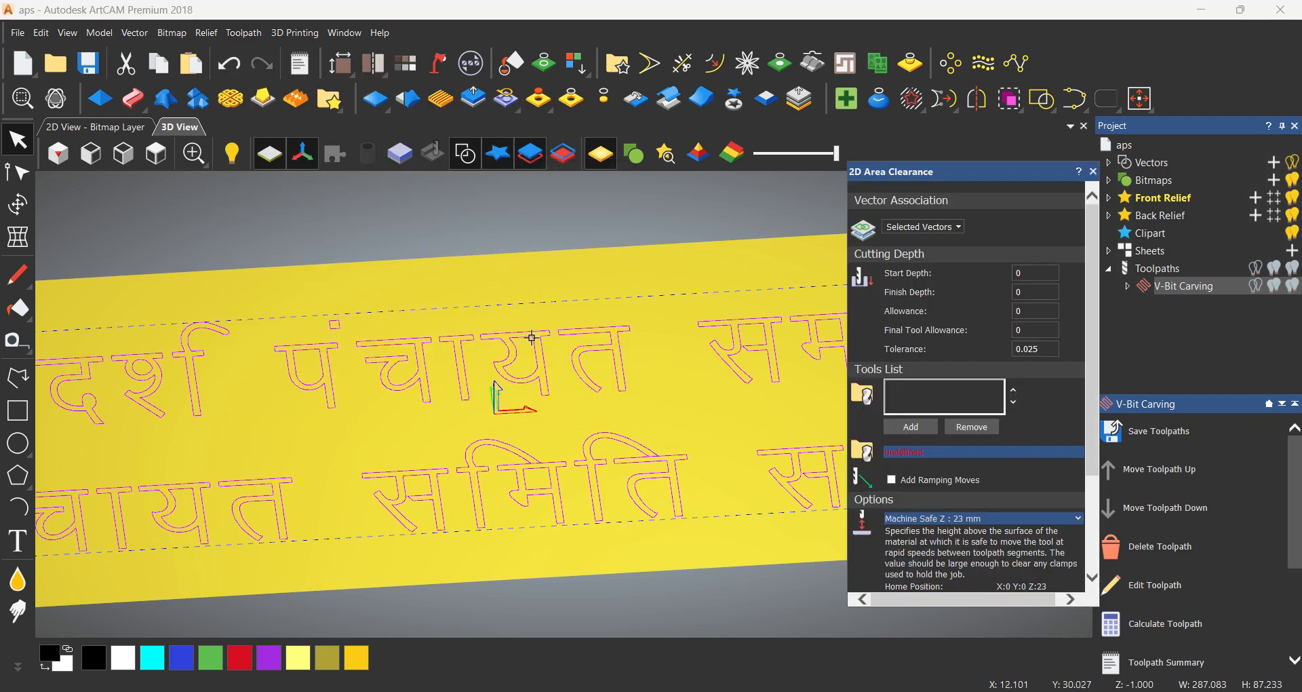
pyautogui.moveTo(529, 339); pyautogui.dragTo(683, 443)
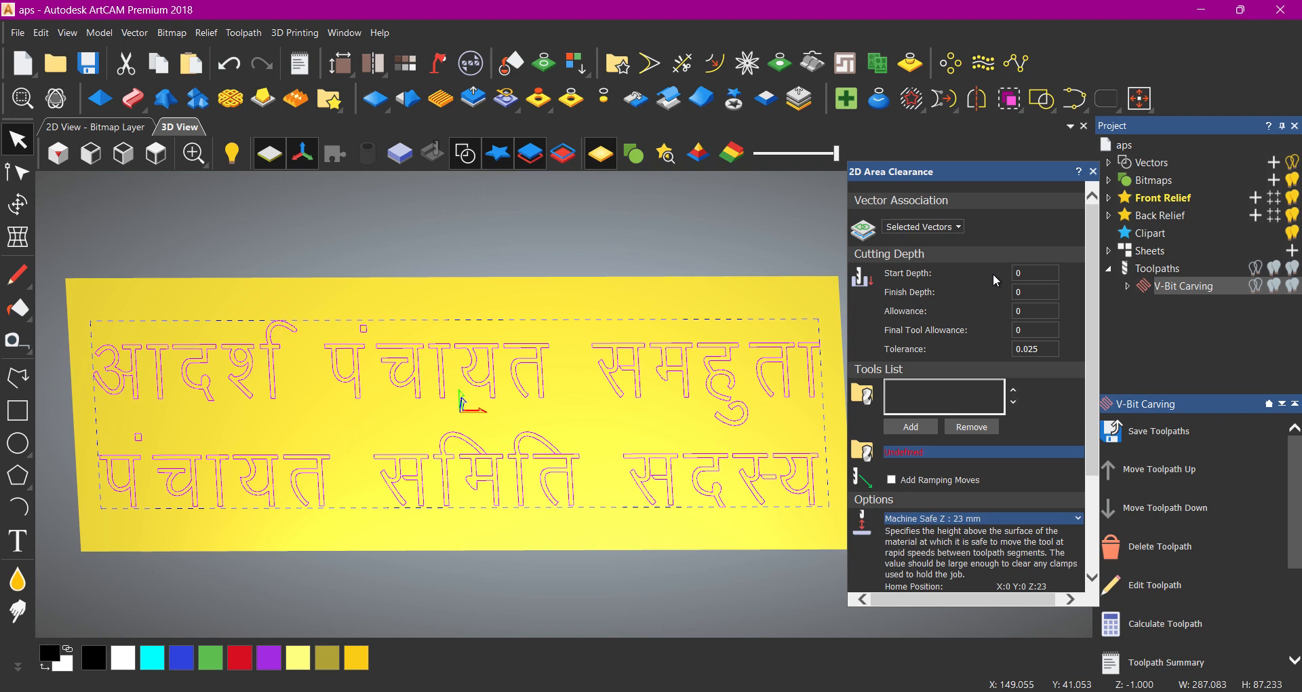
pyautogui.click(1037, 291)
pyautogui.write('1')
pyautogui.scroll(-3, 960, 299)
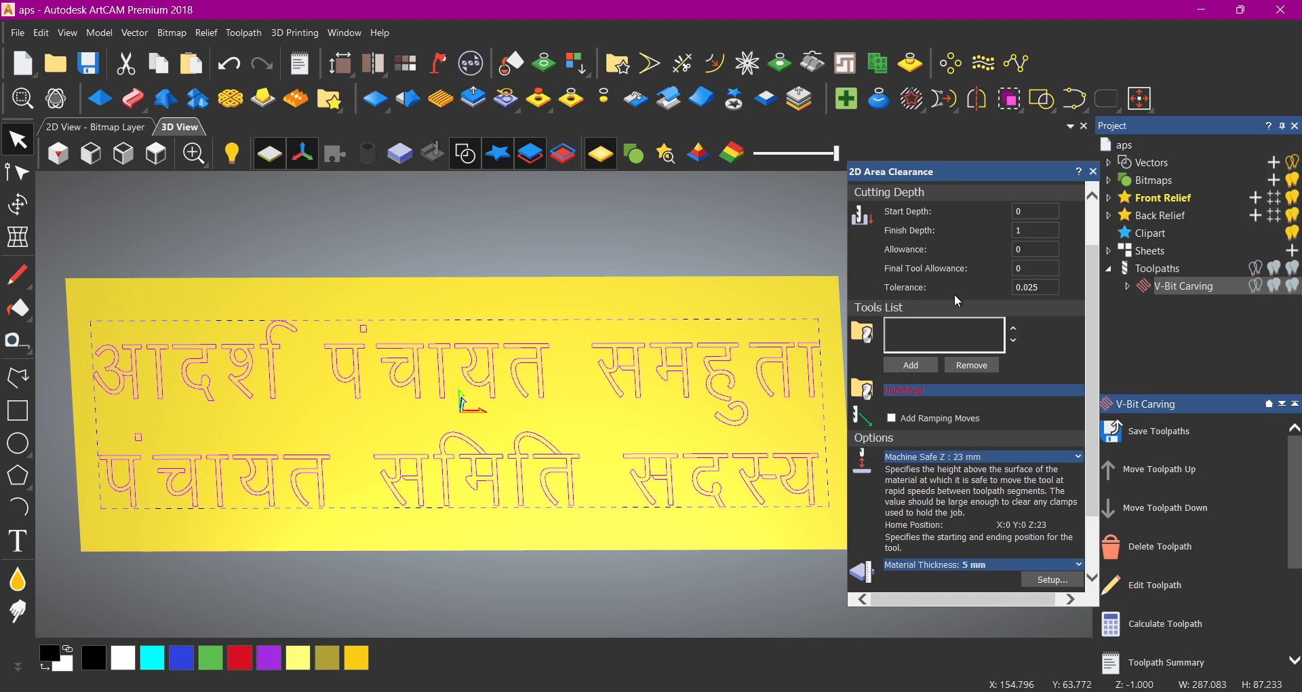
# Add the steel End Mill 1.5 mm to the toolpath's tools list and restore the straight view from above
pyautogui.click(911, 365)
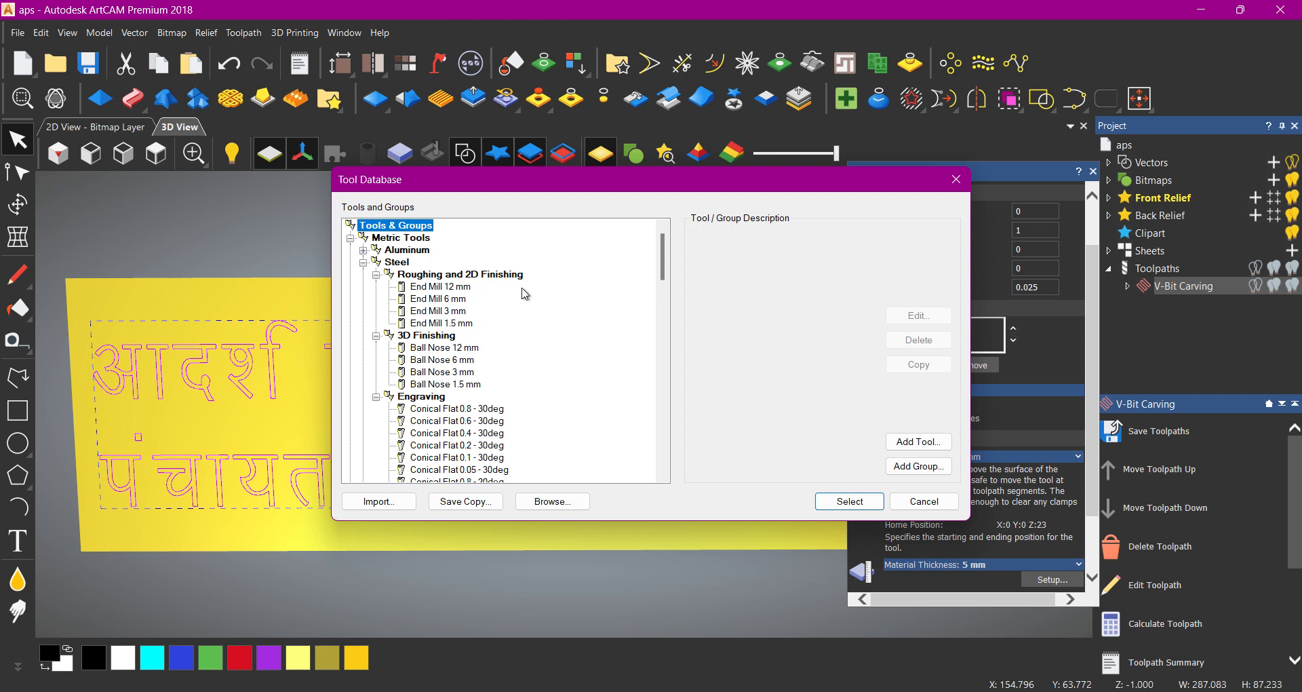
pyautogui.click(421, 325)
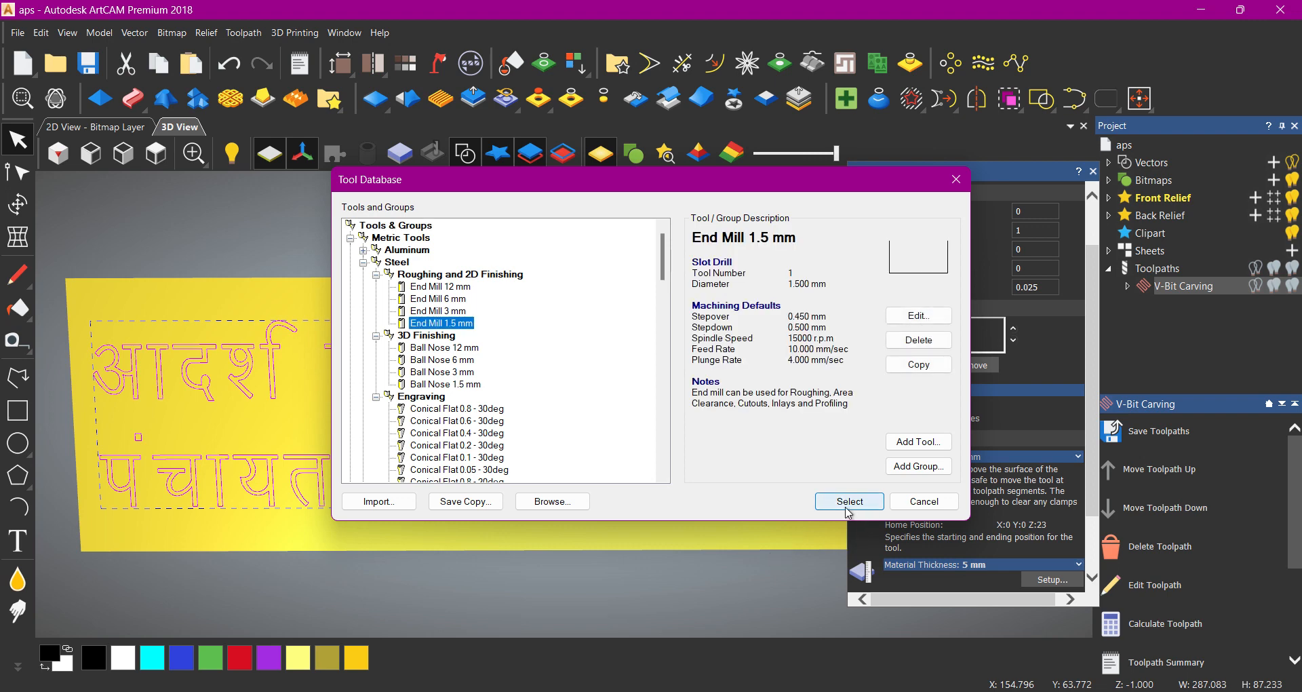
pyautogui.click(849, 501)
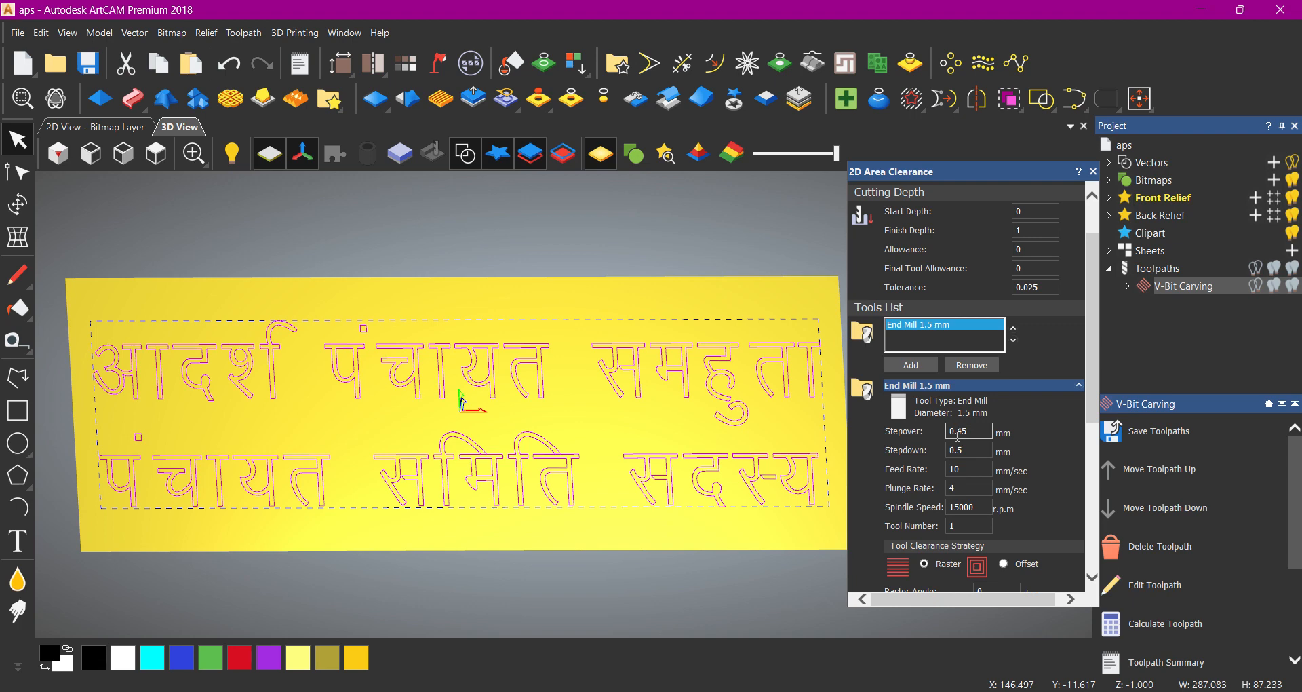
pyautogui.click(156, 153)
pyautogui.scroll(3, 593, 391)
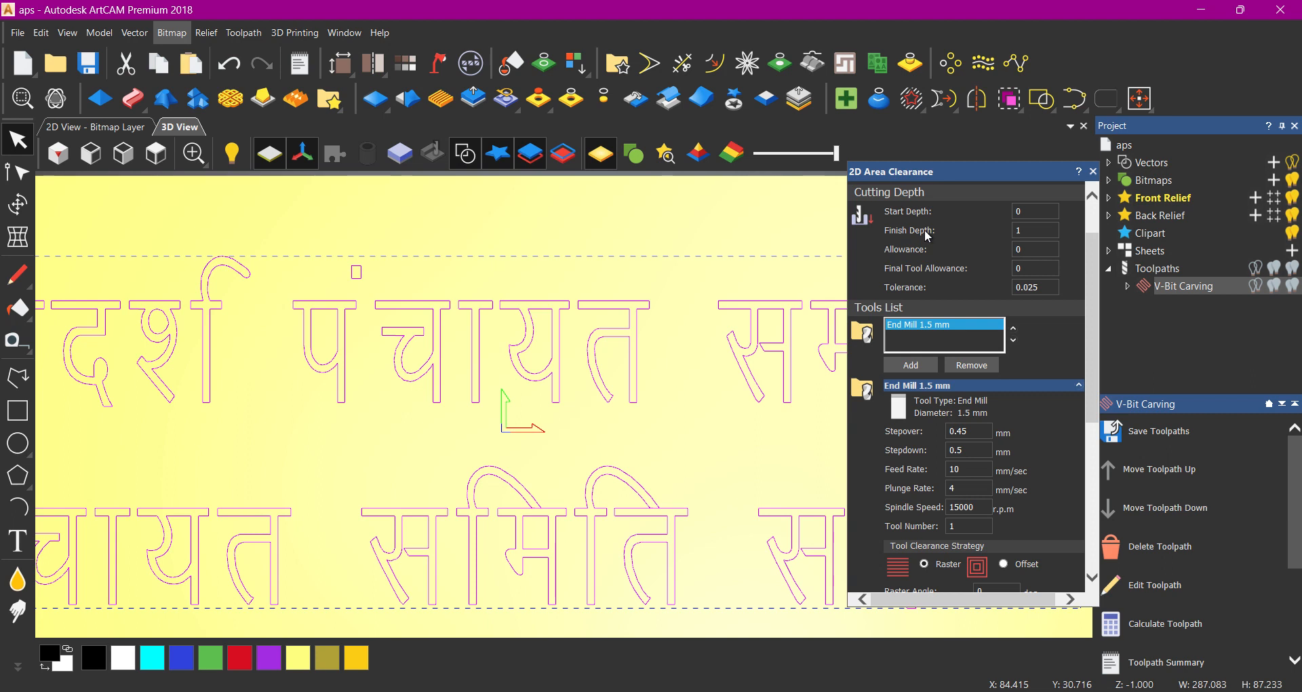
# Try a stepdown of 1 mm, a finish depth of 9 mm, and stepdowns of 3 and 4.5 mm for the end mill
pyautogui.moveTo(969, 450); pyautogui.dragTo(917, 458)
pyautogui.write('1')
pyautogui.click(1029, 234)
pyautogui.moveTo(1032, 231); pyautogui.dragTo(988, 230)
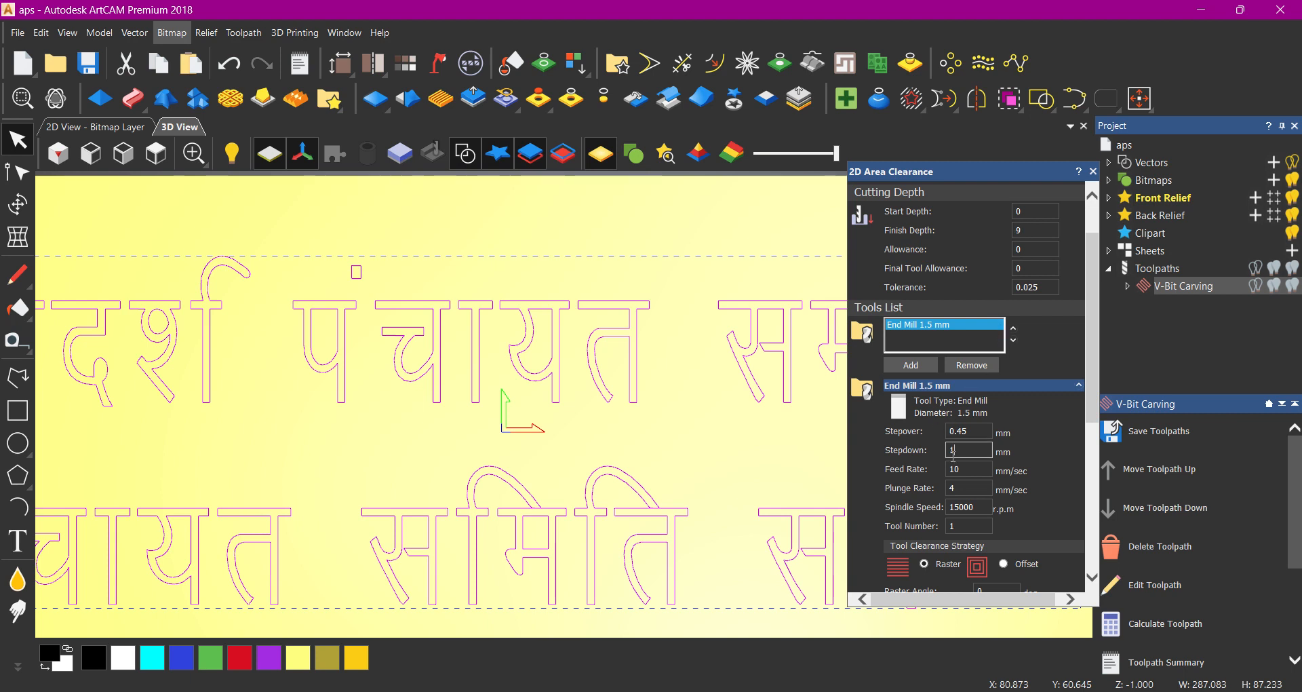
pyautogui.moveTo(958, 449); pyautogui.dragTo(944, 455)
pyautogui.write('3')
pyautogui.doubleClick(956, 451)
pyautogui.write('4.5')
# Set the toolpath's finish depth to 1 mm and the end mill's stepdown to 1 mm
pyautogui.moveTo(1045, 228); pyautogui.dragTo(990, 225)
pyautogui.write('1')
pyautogui.moveTo(977, 451); pyautogui.dragTo(946, 445)
pyautogui.write('1')
# Examine the end mill's stepover and stepdown against the cutting depth settings
pyautogui.moveTo(979, 431); pyautogui.dragTo(944, 417)
pyautogui.click(917, 440)
pyautogui.scroll(3, 953, 428)
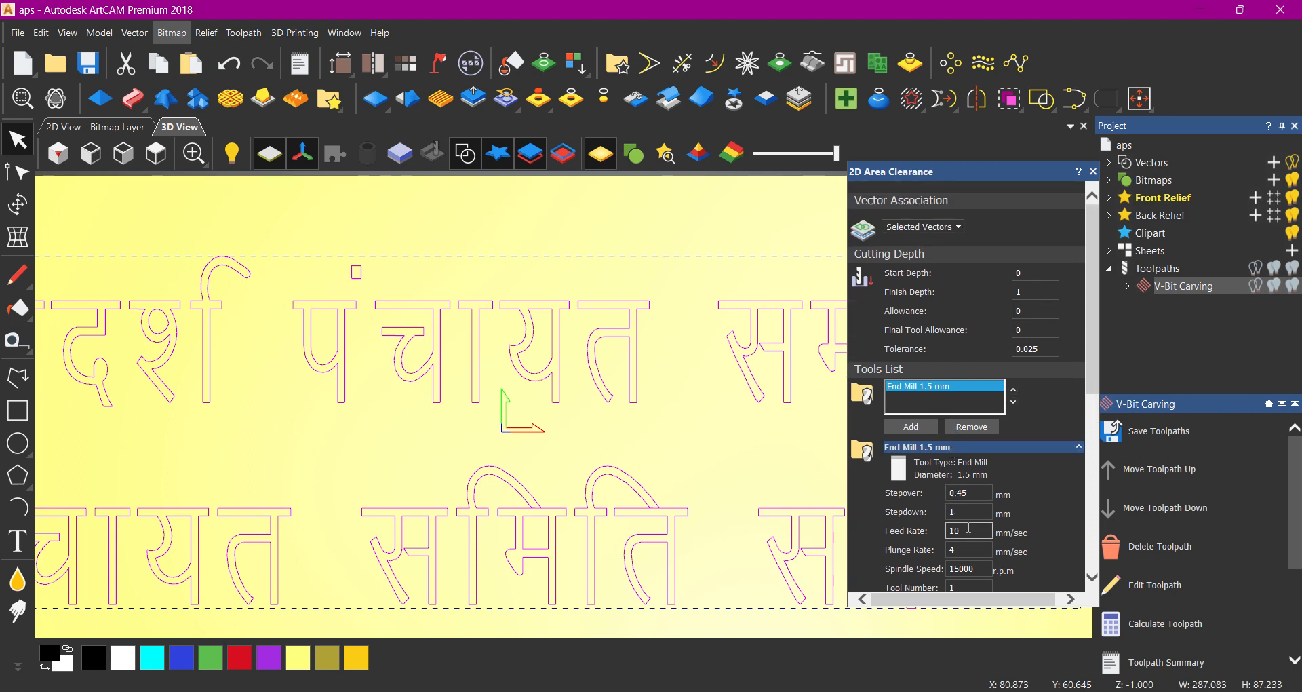
pyautogui.click(971, 495)
pyautogui.click(972, 495)
pyautogui.scroll(-3, 905, 507)
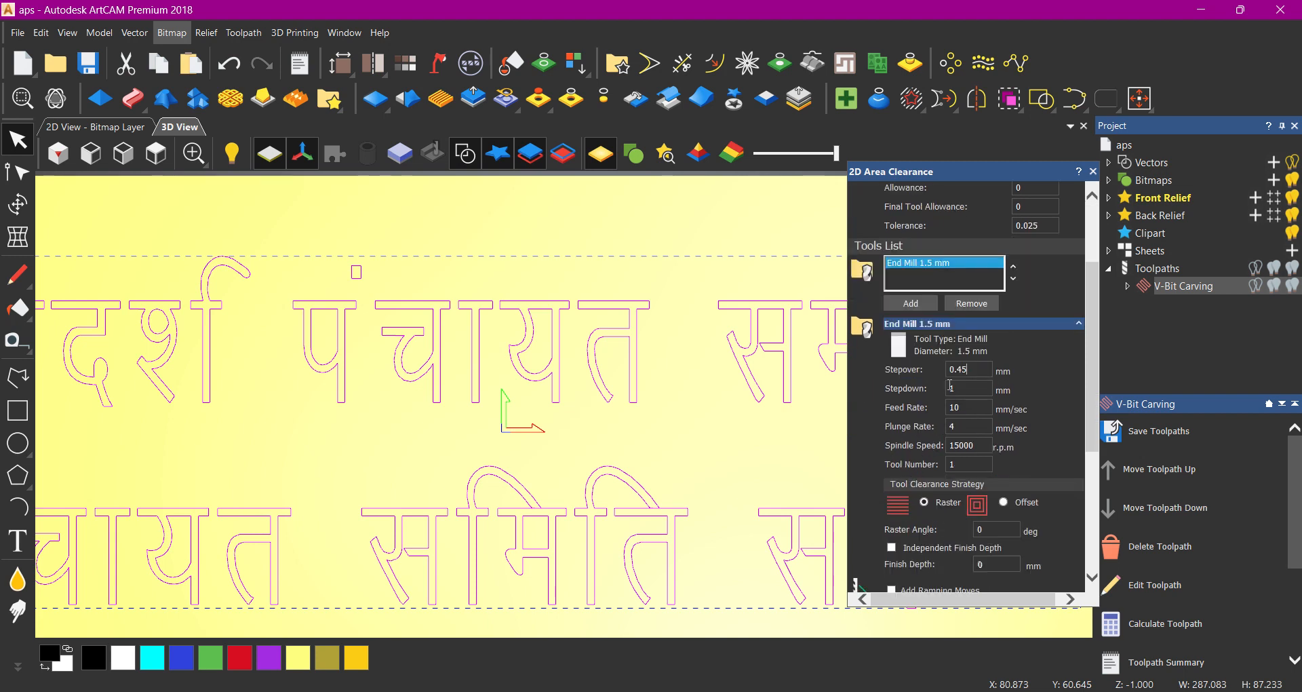
pyautogui.click(971, 384)
pyautogui.click(963, 376)
# Set the end mill's tool clearance strategy to Offset
pyautogui.scroll(-3, 933, 471)
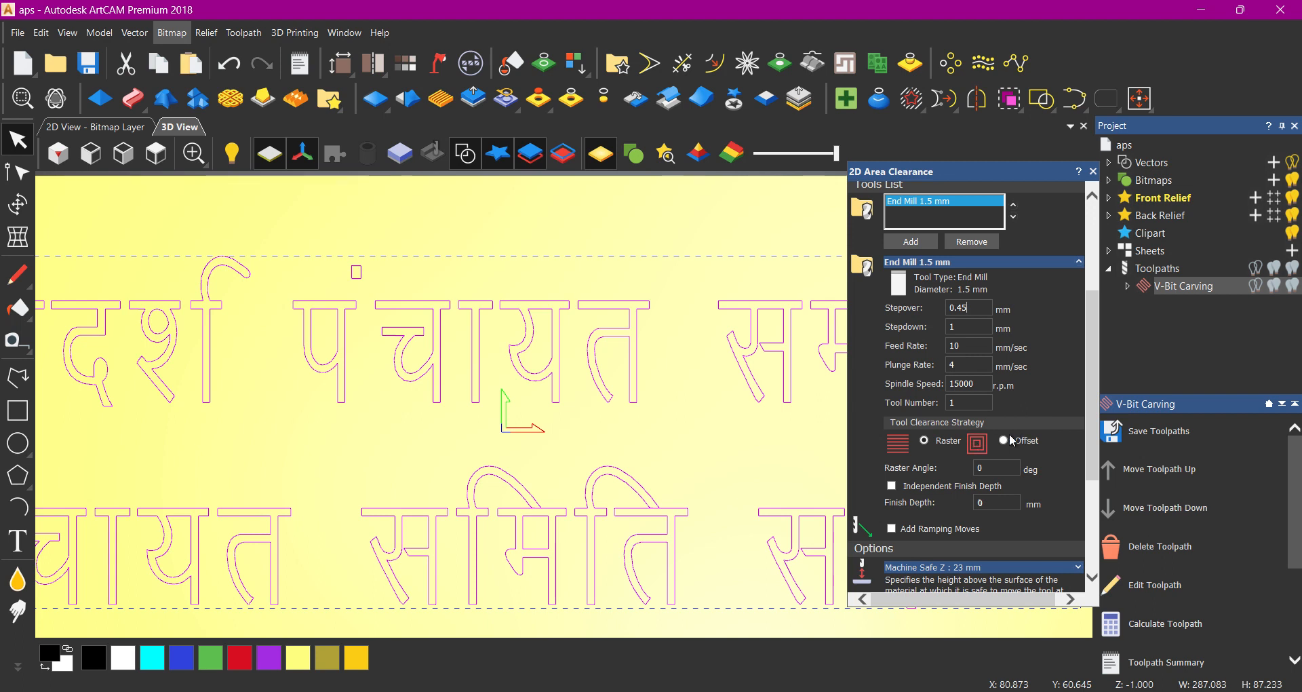
pyautogui.click(1006, 441)
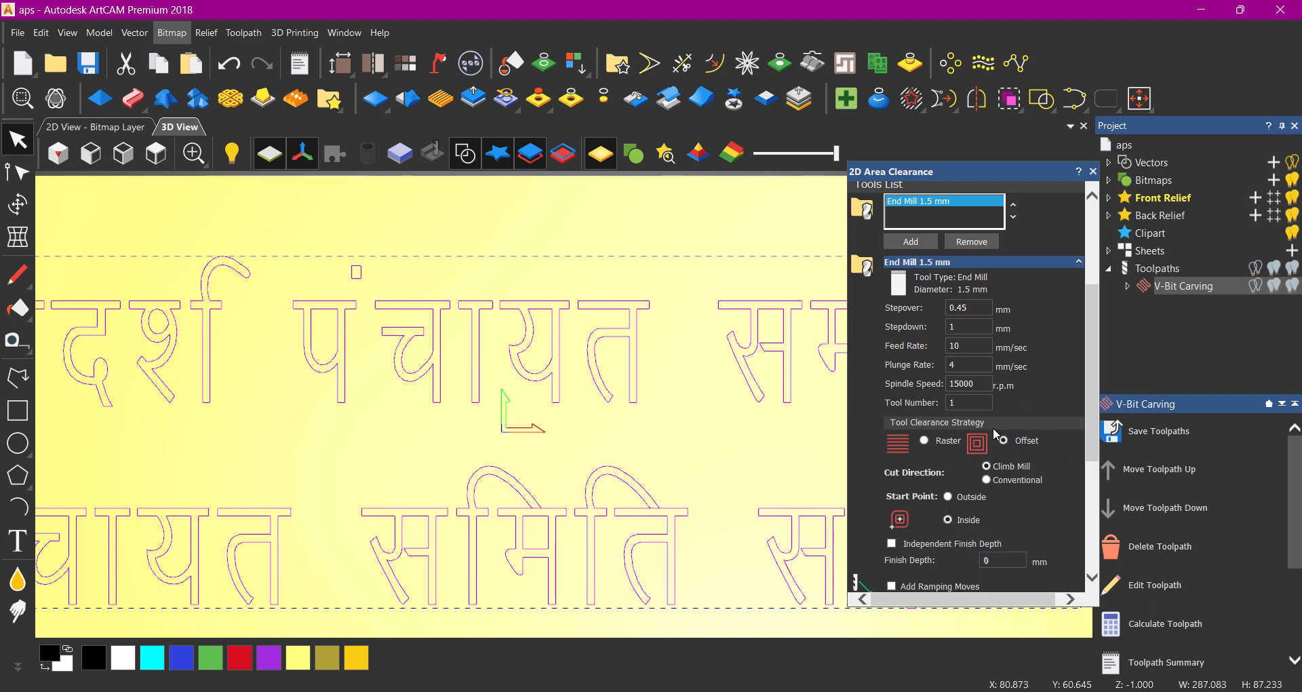
pyautogui.scroll(-9, 989, 517)
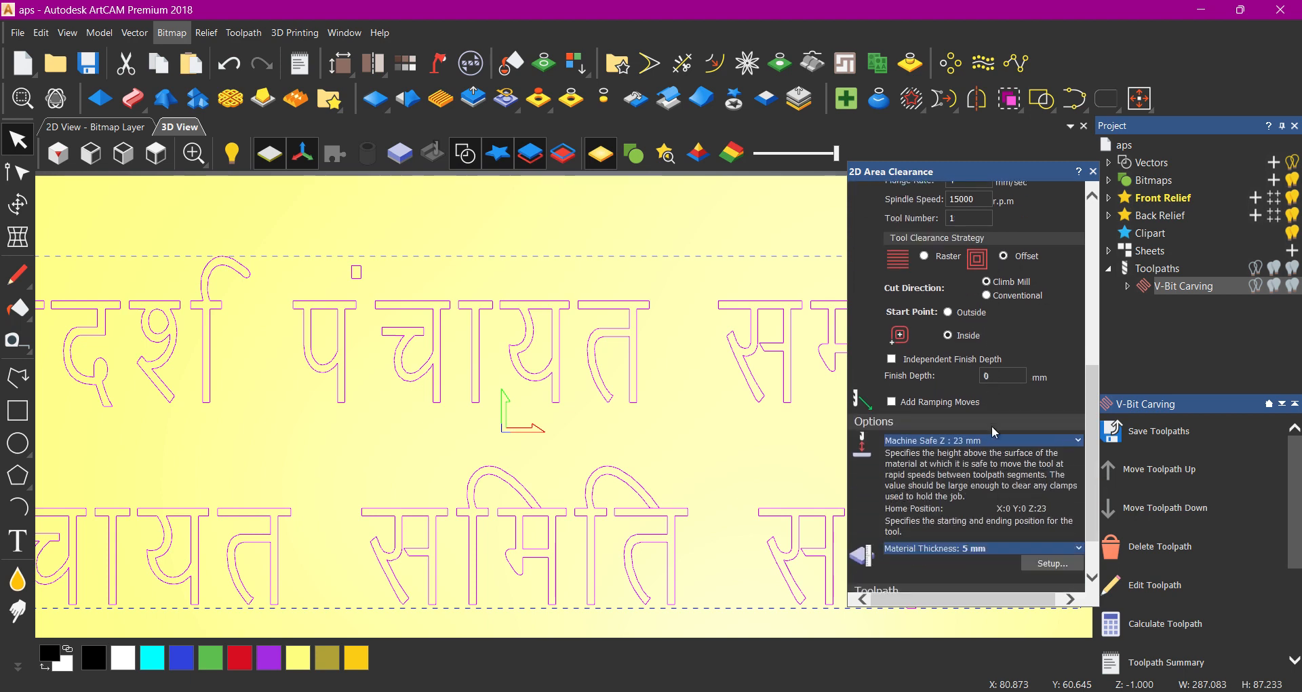
pyautogui.click(992, 377)
# Expand the Machine Safe Z settings and look through the remaining area clearance options
pyautogui.click(986, 438)
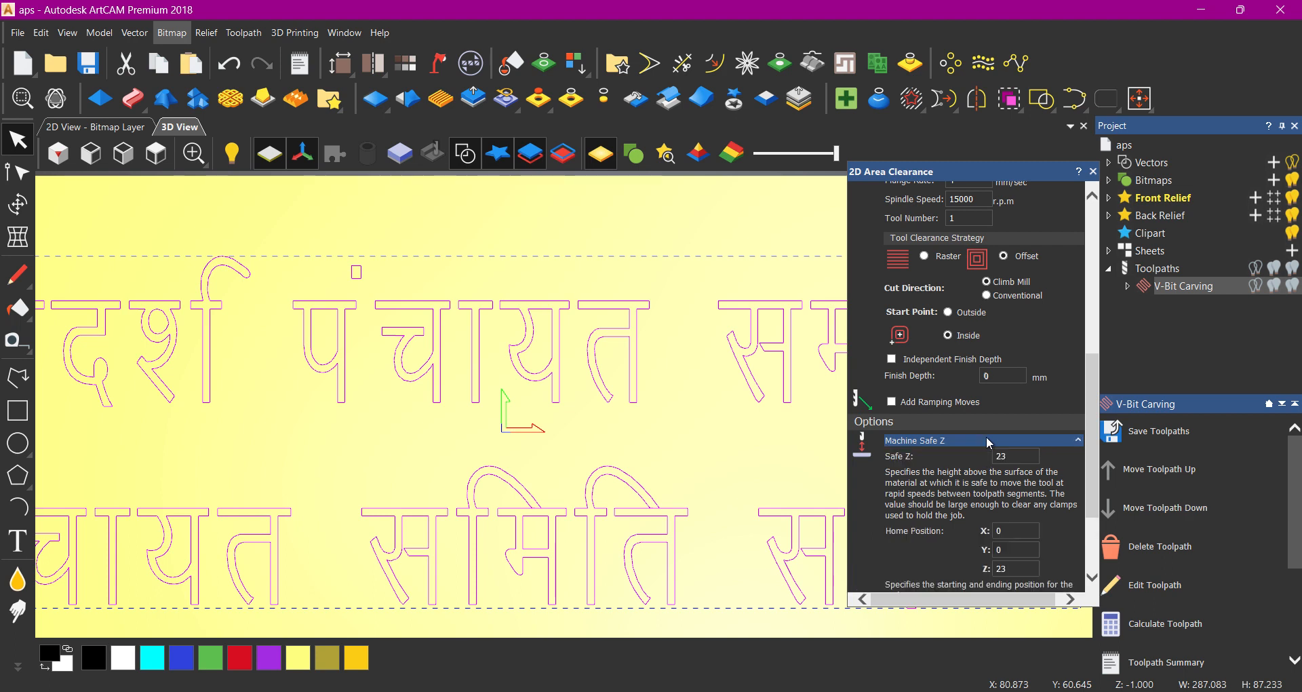
pyautogui.click(988, 440)
pyautogui.click(987, 439)
pyautogui.scroll(-3, 970, 434)
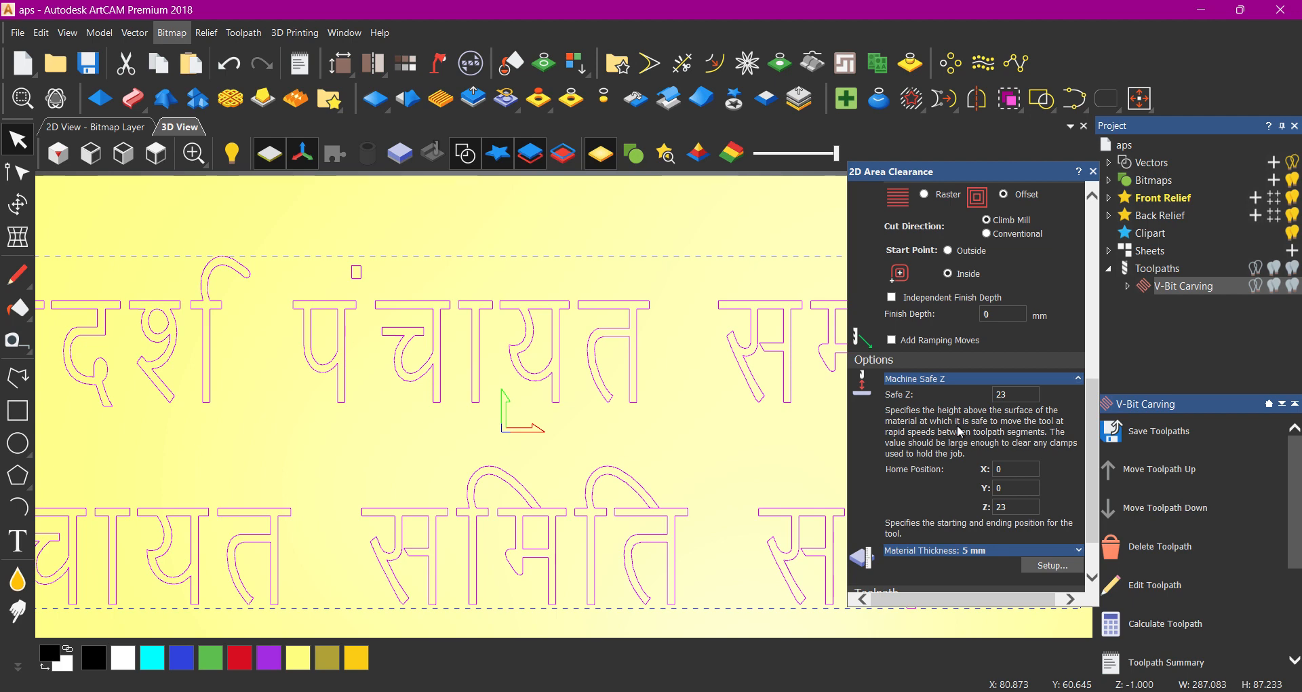
pyautogui.scroll(-1, 916, 426)
pyautogui.scroll(-5, 428, 440)
pyautogui.scroll(3, 572, 438)
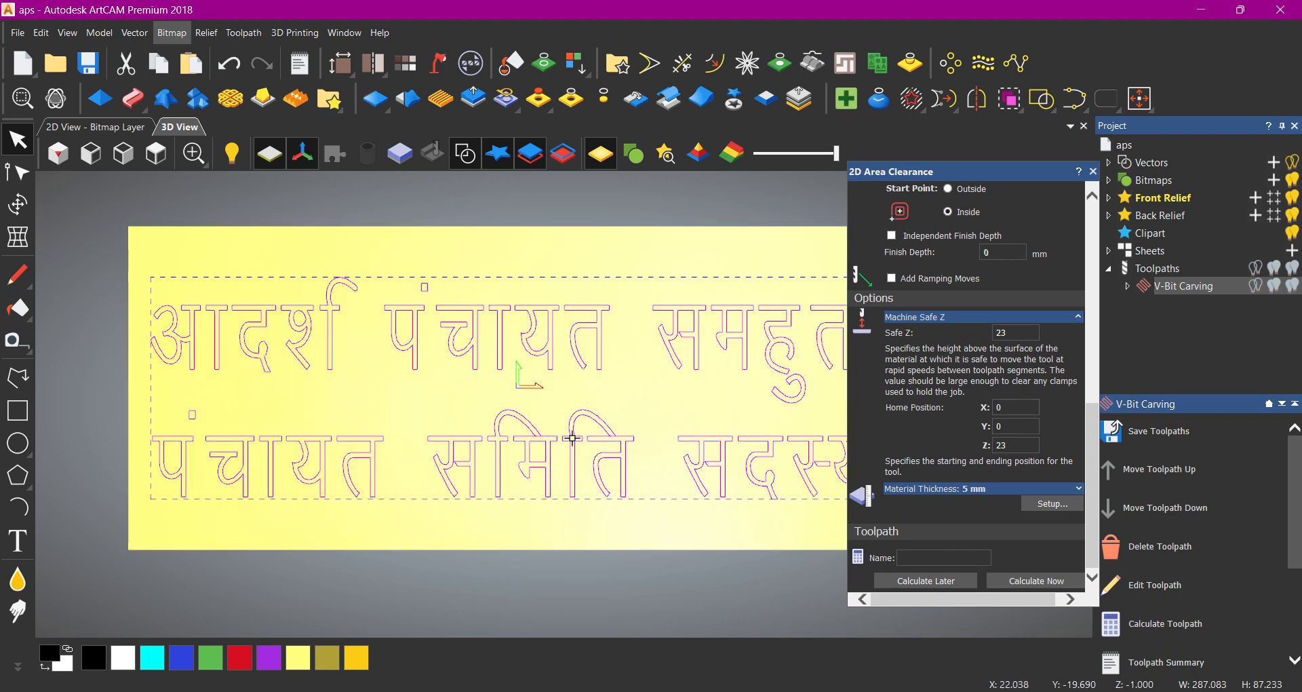
# Check the selected lettering's vector counts in Join Vectors with Coincident Ends and close it without joining
pyautogui.click(571, 408)
pyautogui.scroll(-2, 570, 407)
pyautogui.moveTo(770, 446); pyautogui.dragTo(406, 313)
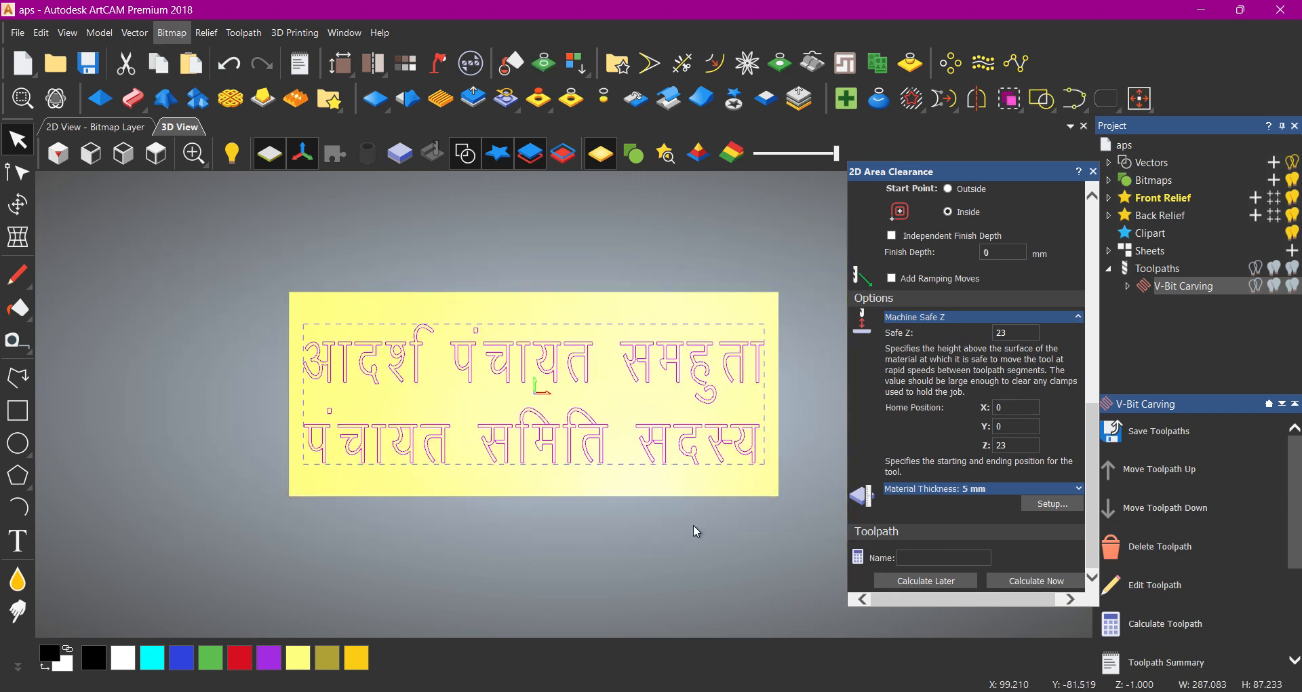
pyautogui.press('j')
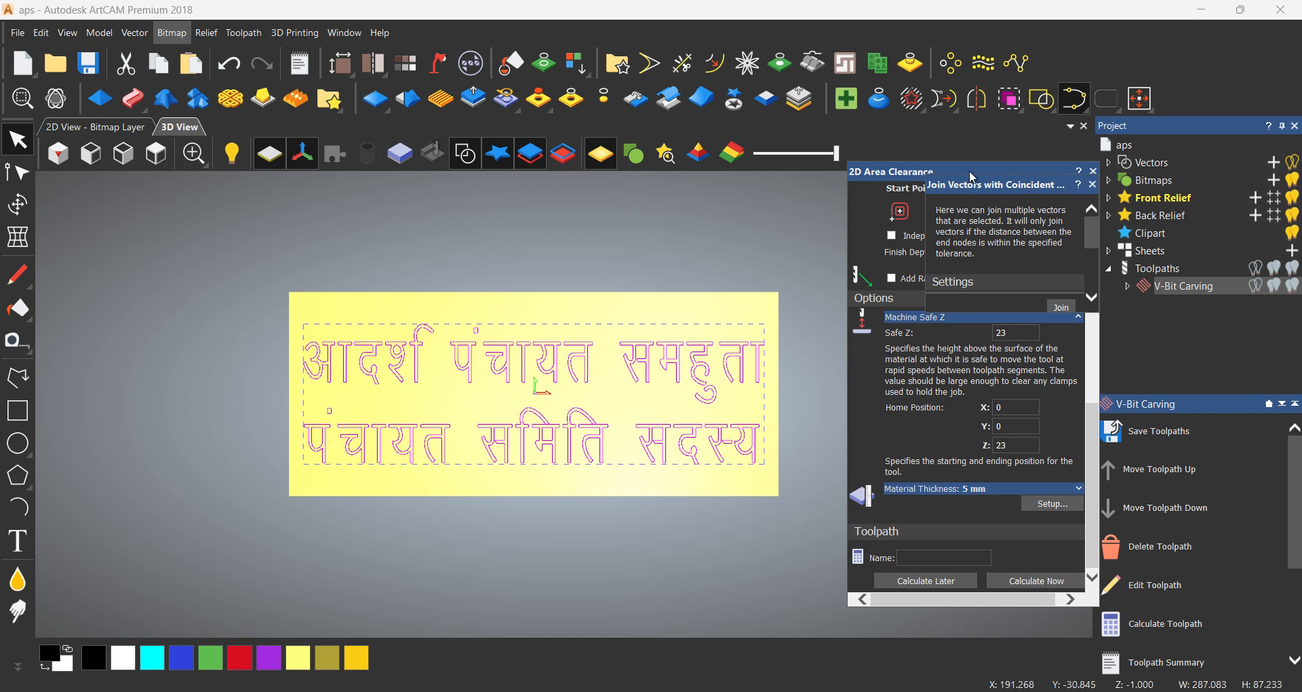
pyautogui.scroll(-2, 958, 217)
pyautogui.scroll(-3, 959, 219)
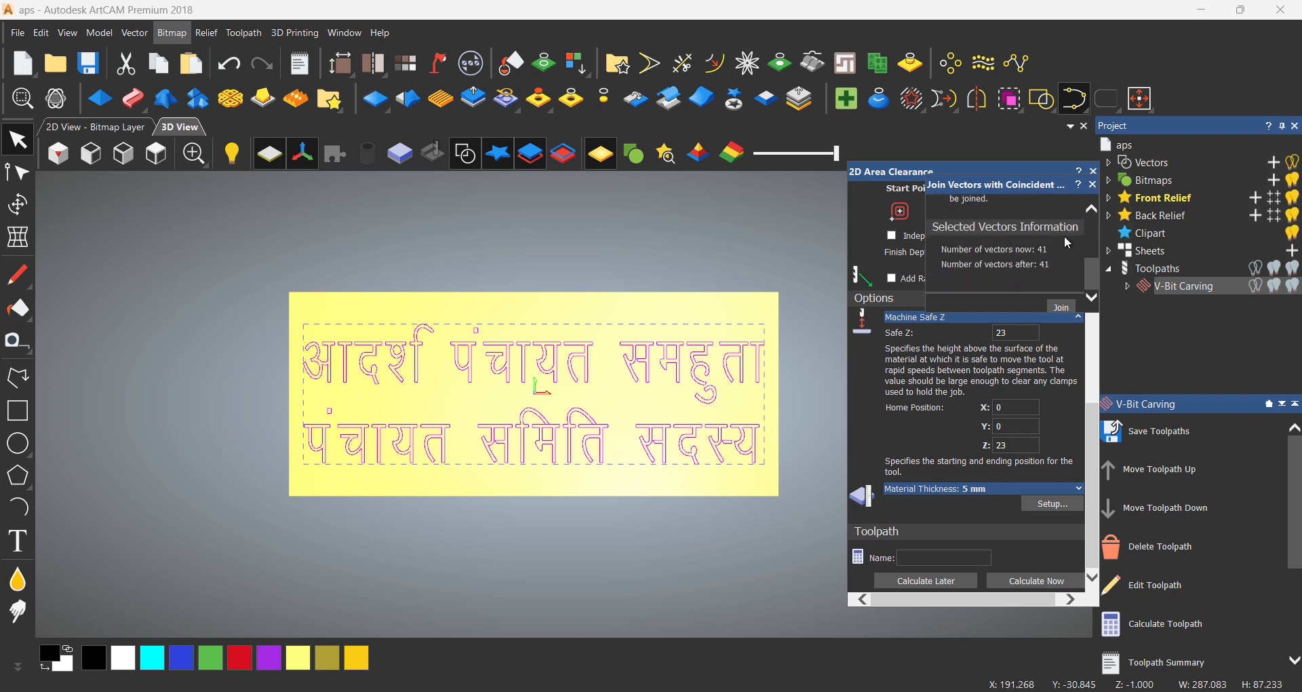
pyautogui.click(1091, 187)
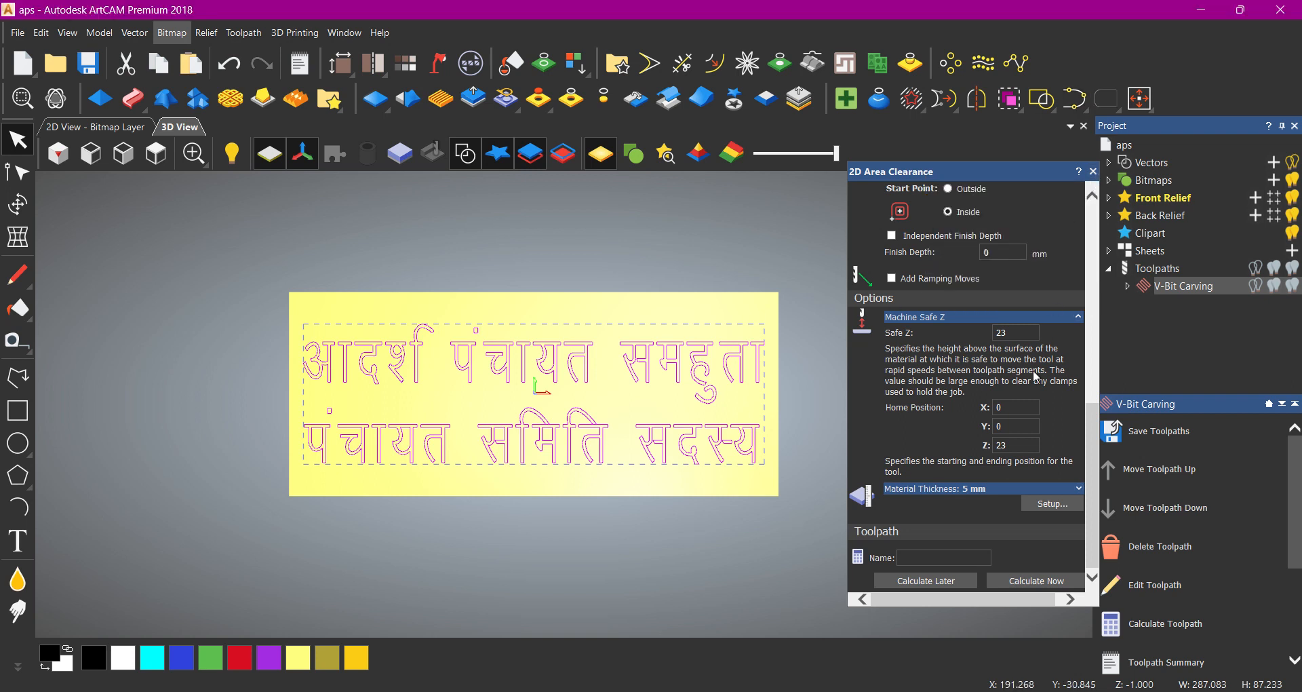
# Review the toolpath's Safe Z height and home position coordinates
pyautogui.scroll(3, 1024, 383)
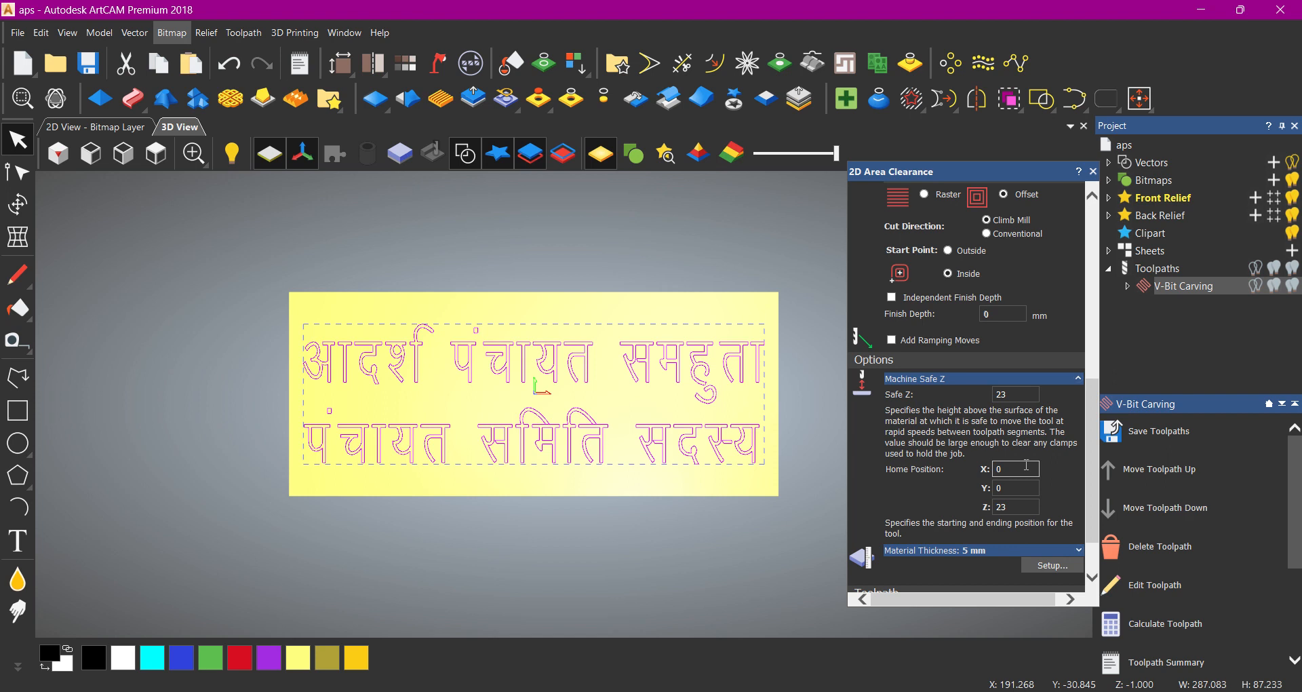
pyautogui.scroll(3, 1018, 459)
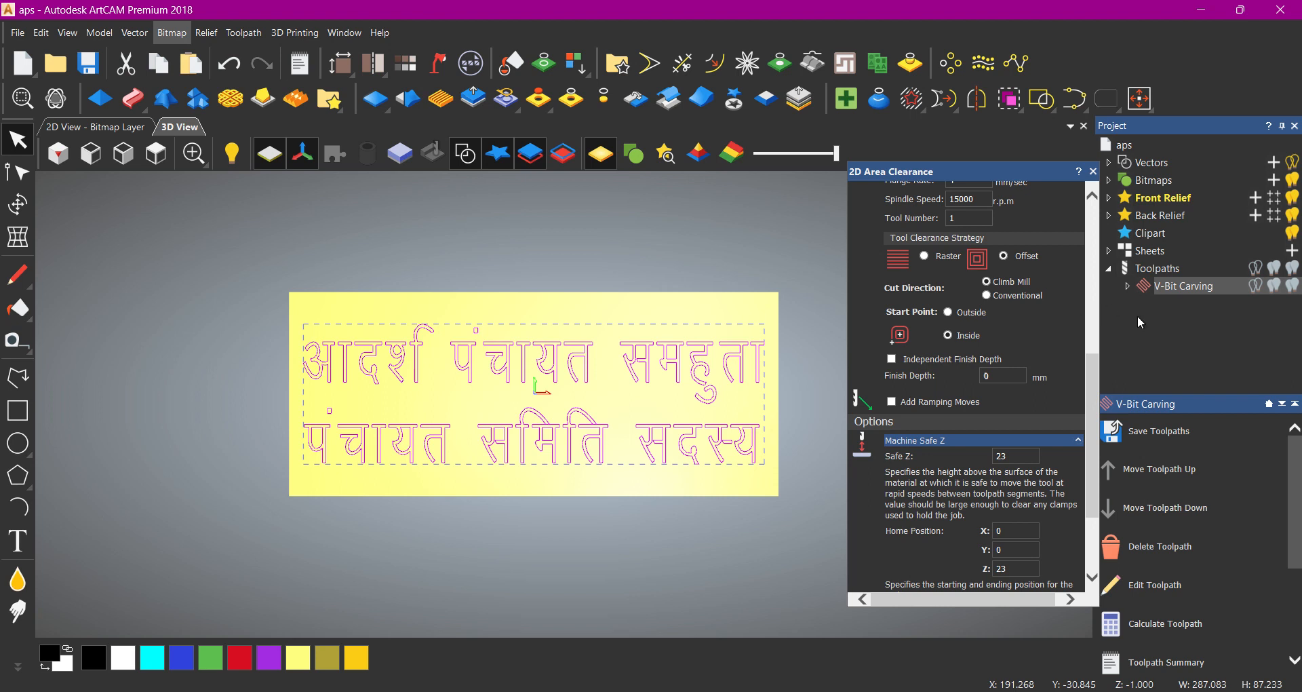
pyautogui.scroll(-1, 971, 453)
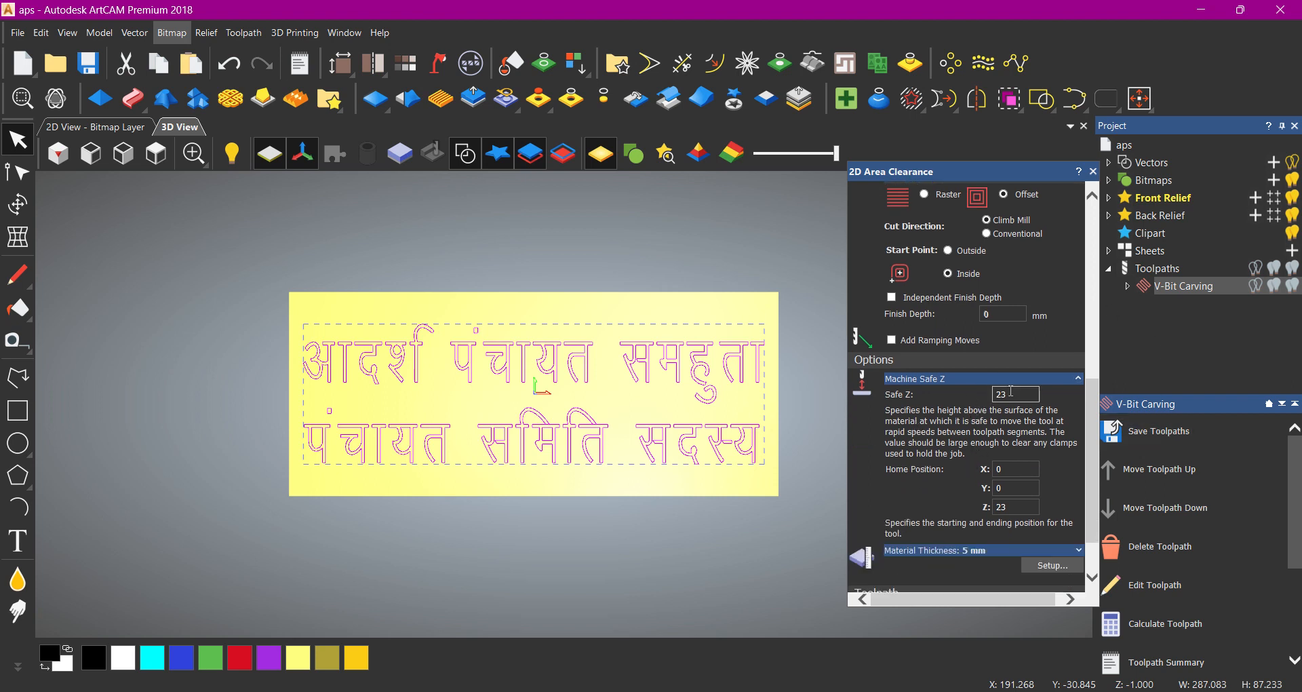
pyautogui.moveTo(1010, 394); pyautogui.dragTo(987, 393)
pyautogui.scroll(-3, 984, 392)
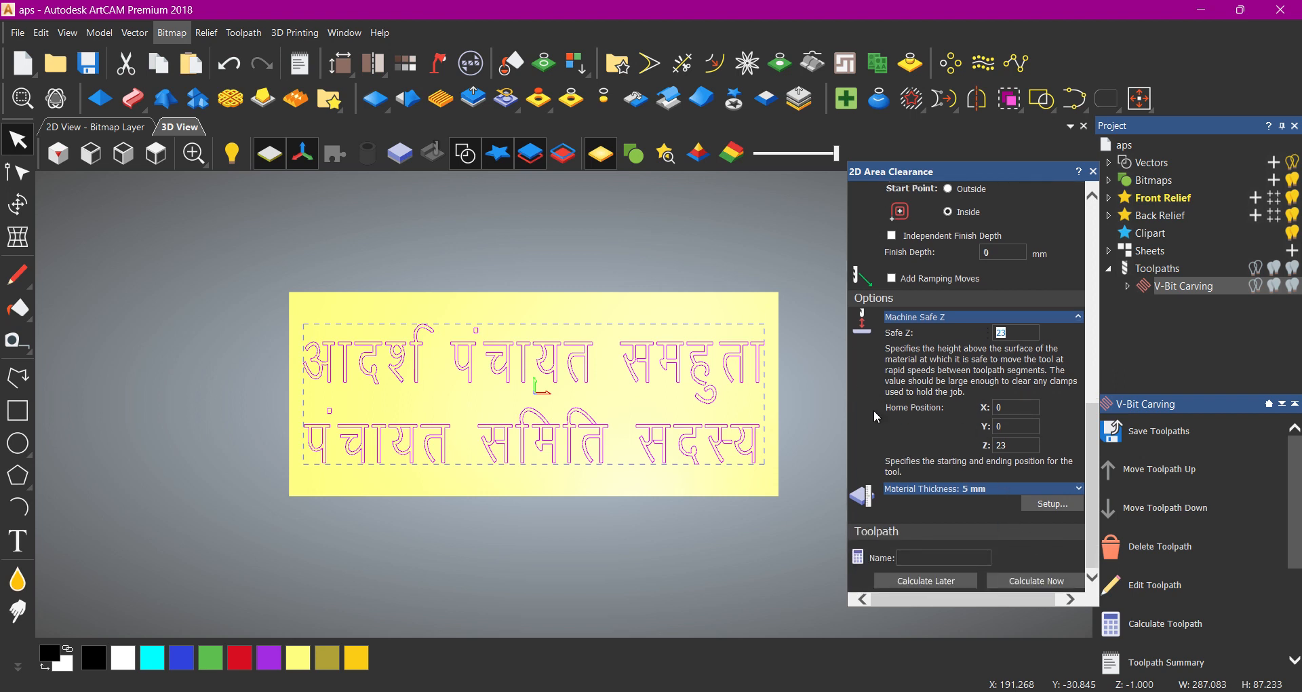
pyautogui.click(1010, 408)
pyautogui.click(1015, 426)
# Set the material thickness to 25 mm in the material setup and review the cutting and tool settings
pyautogui.click(1057, 507)
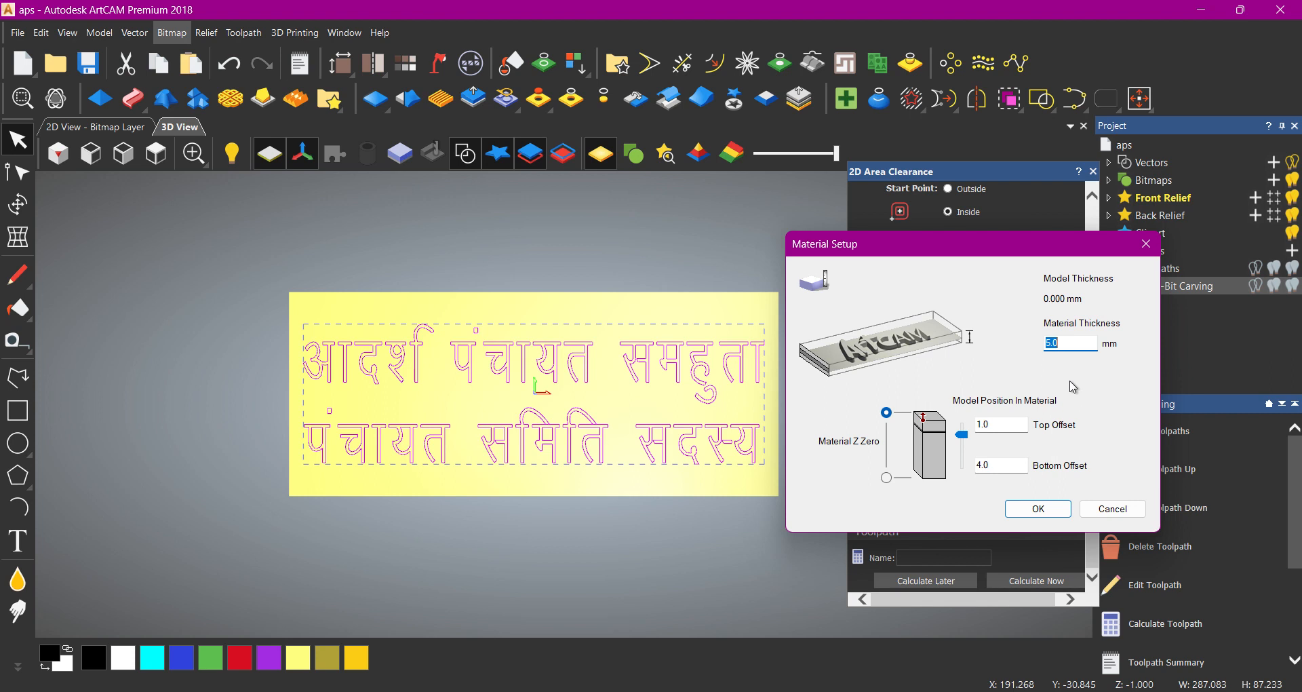
pyautogui.write('25')
pyautogui.click(1009, 507)
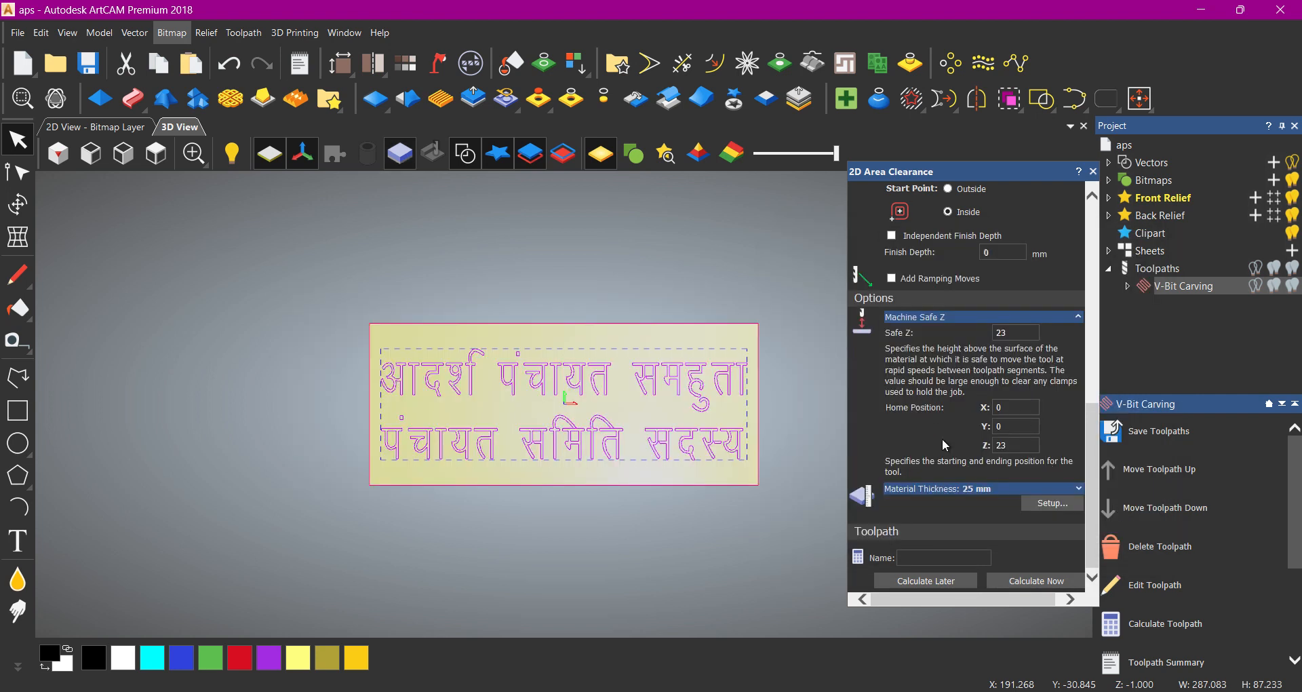
pyautogui.scroll(5, 942, 438)
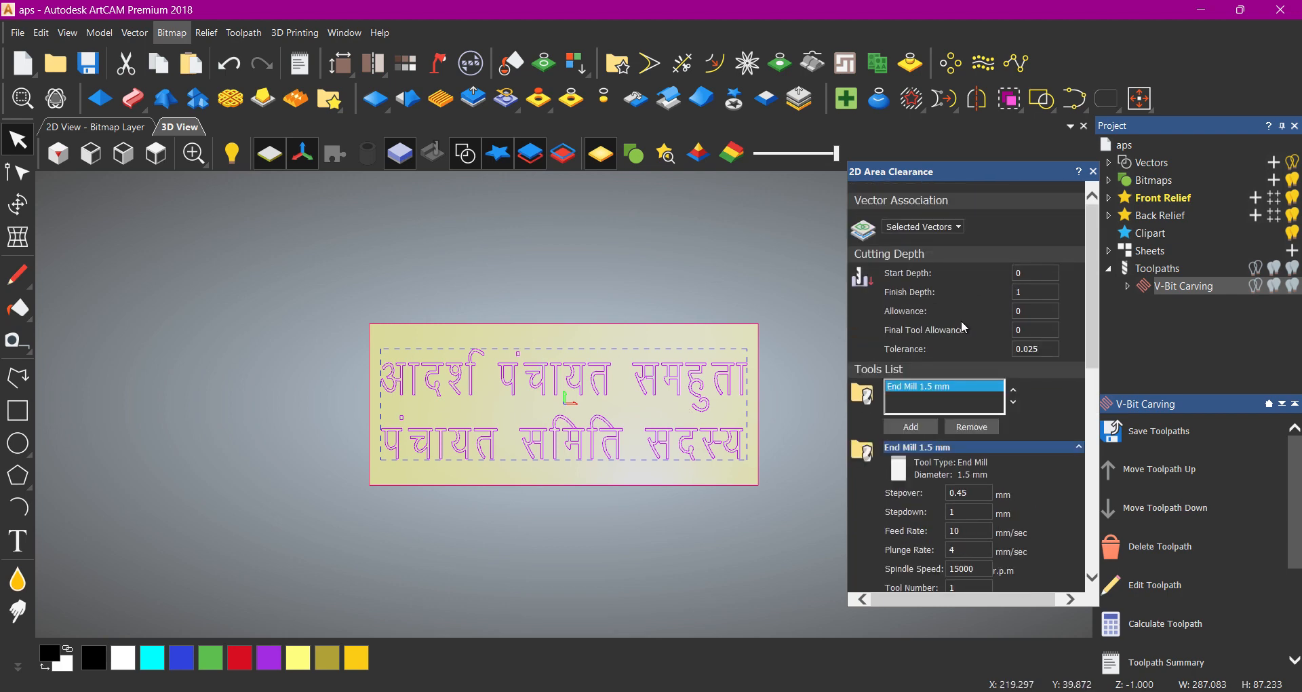
pyautogui.scroll(-2, 969, 380)
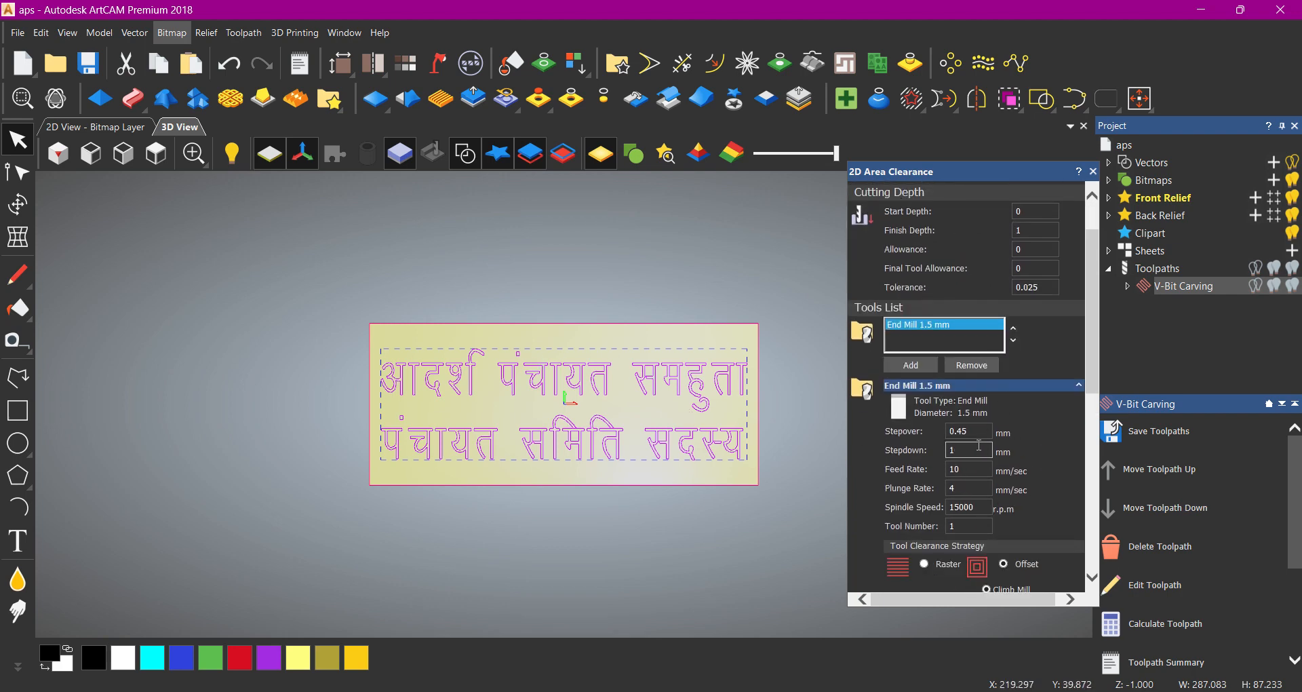
# Calculate the 2D area clearance toolpath for the lettering and close its settings
pyautogui.scroll(-5, 979, 445)
pyautogui.scroll(1, 1028, 576)
pyautogui.scroll(-1, 1028, 576)
pyautogui.click(1027, 577)
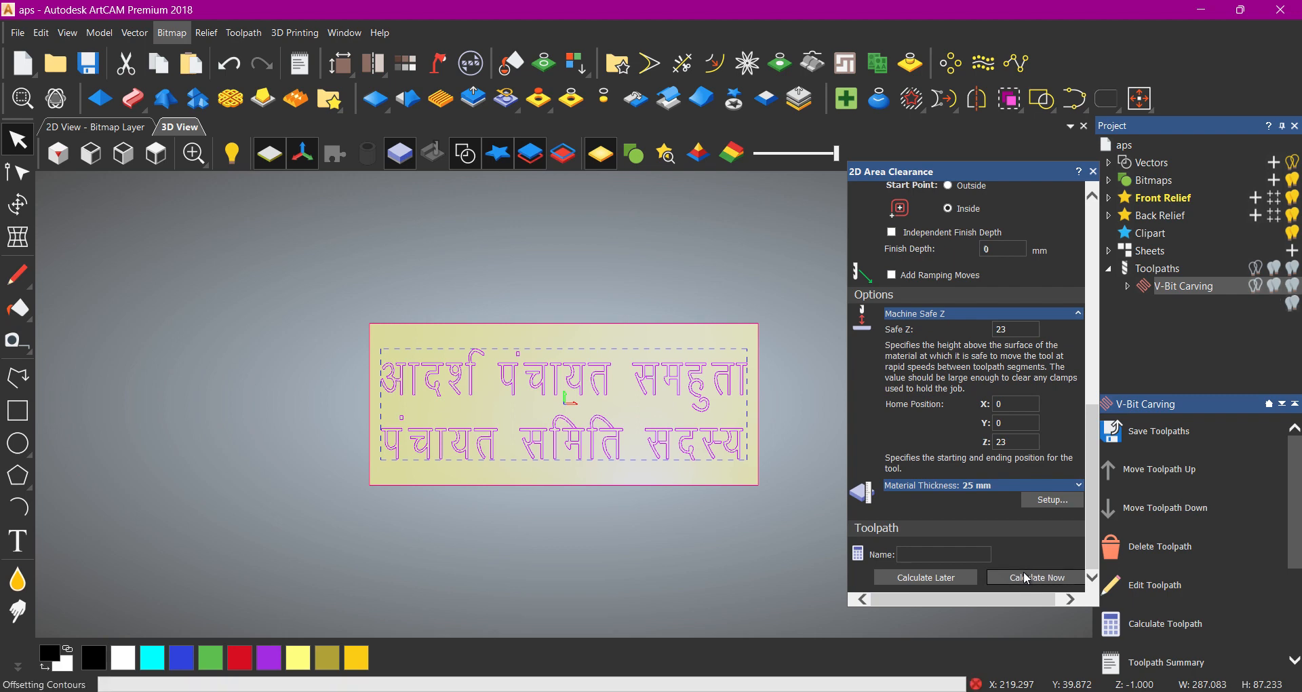
pyautogui.click(1092, 171)
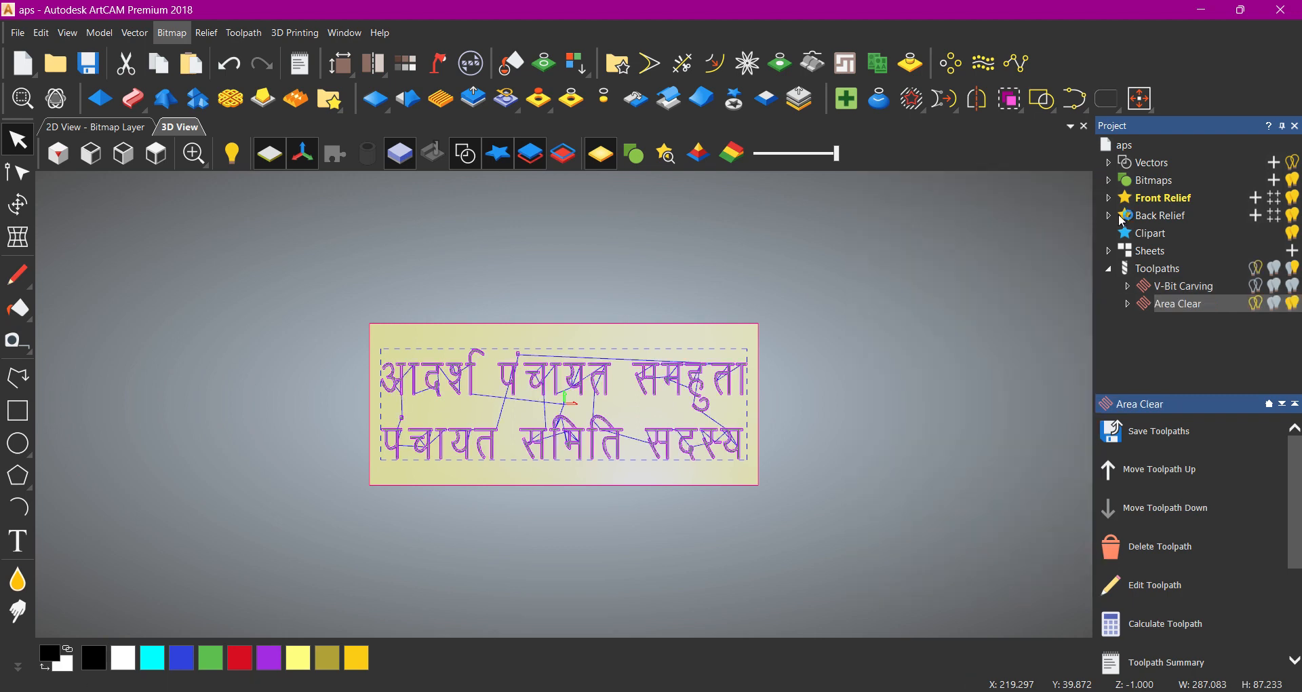
# Start a controlled simulation of the Area Clear toolpath on the whole model at Standard resolution
pyautogui.scroll(3, 520, 417)
pyautogui.scroll(-5, 529, 416)
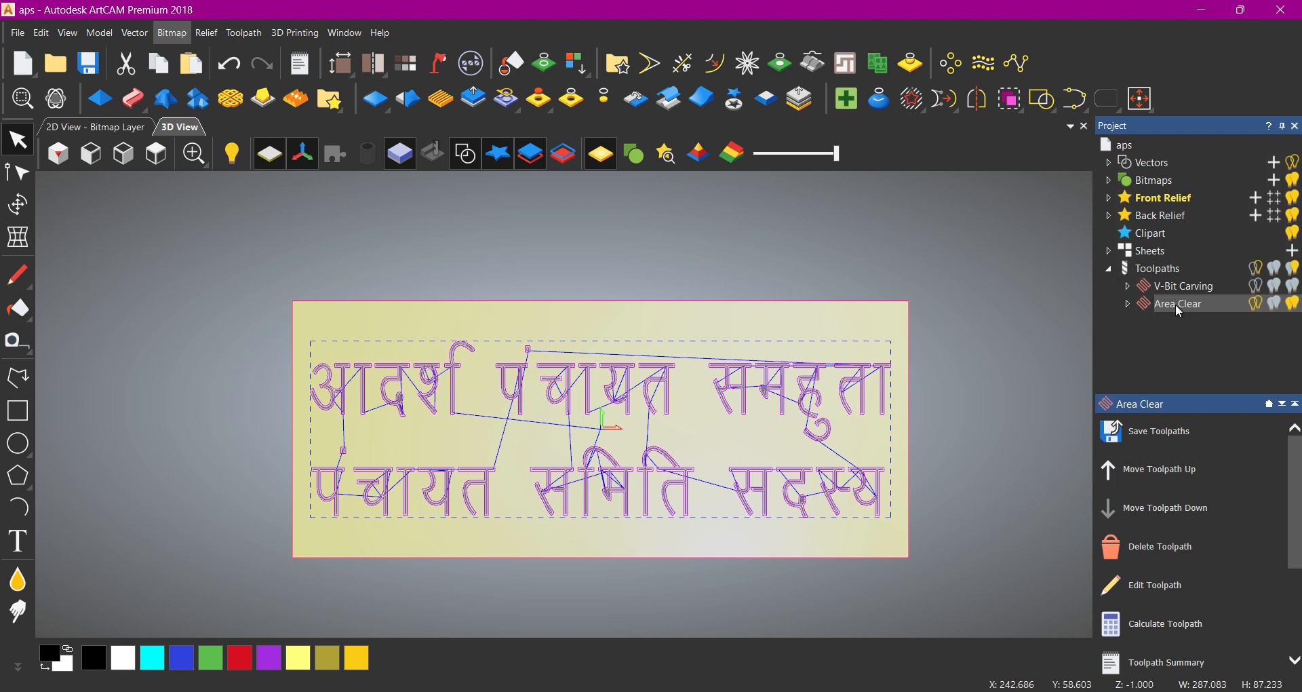
pyautogui.scroll(-3, 1163, 467)
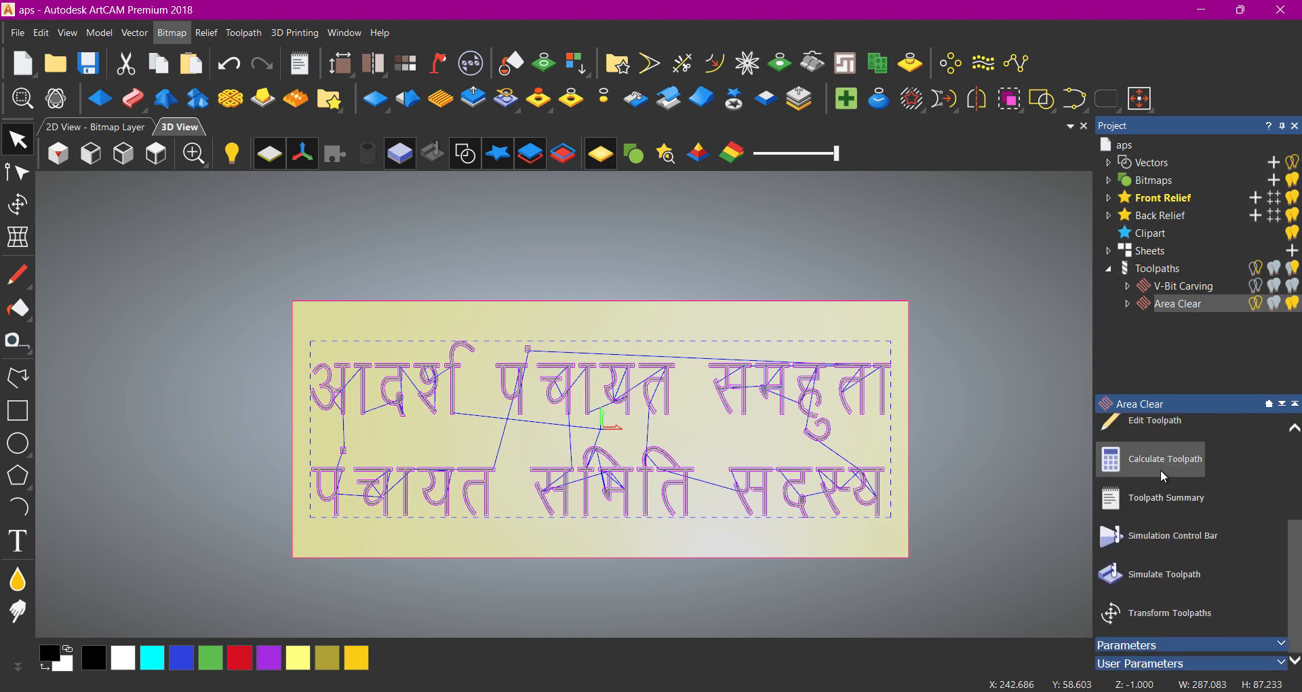
pyautogui.scroll(3, 1160, 486)
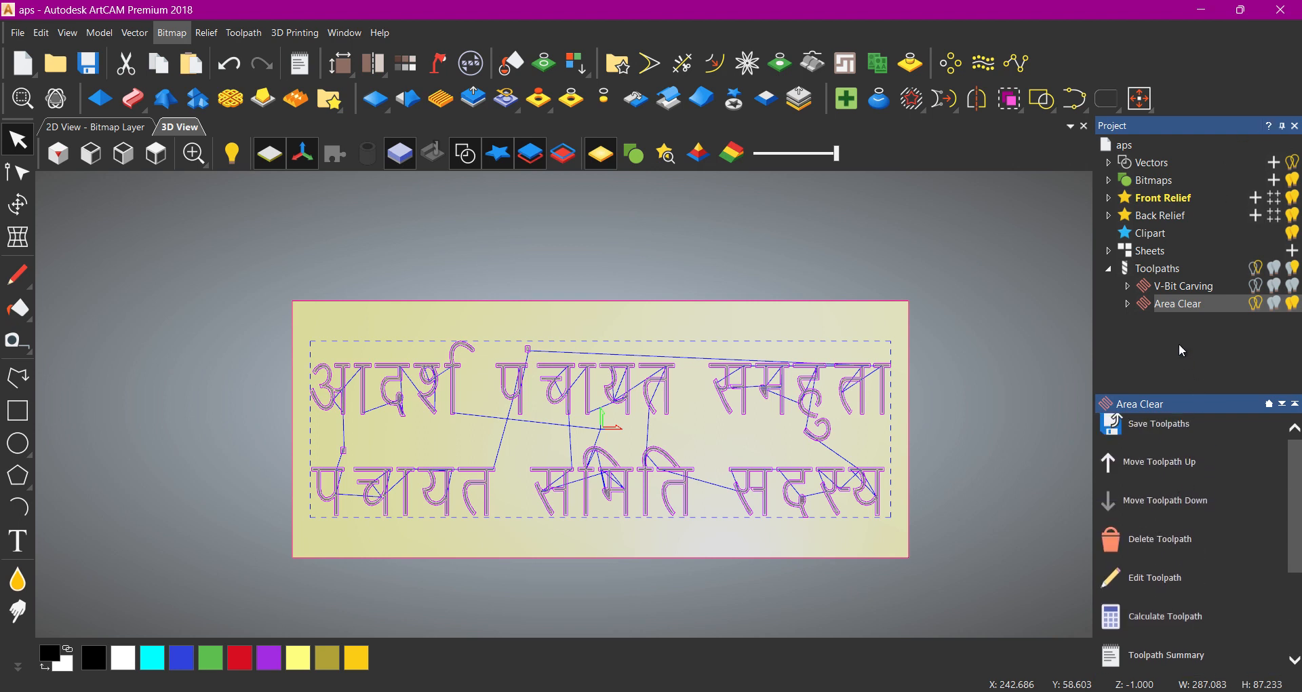
pyautogui.scroll(-3, 1178, 512)
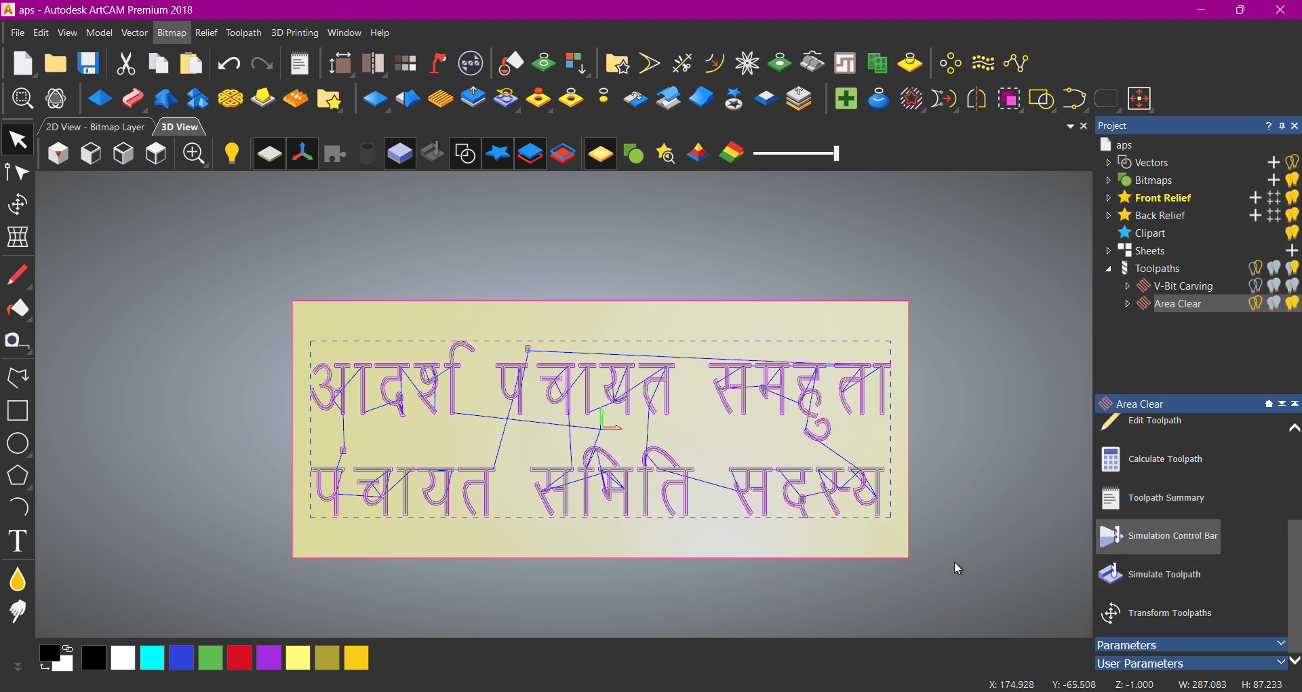
pyautogui.click(1153, 536)
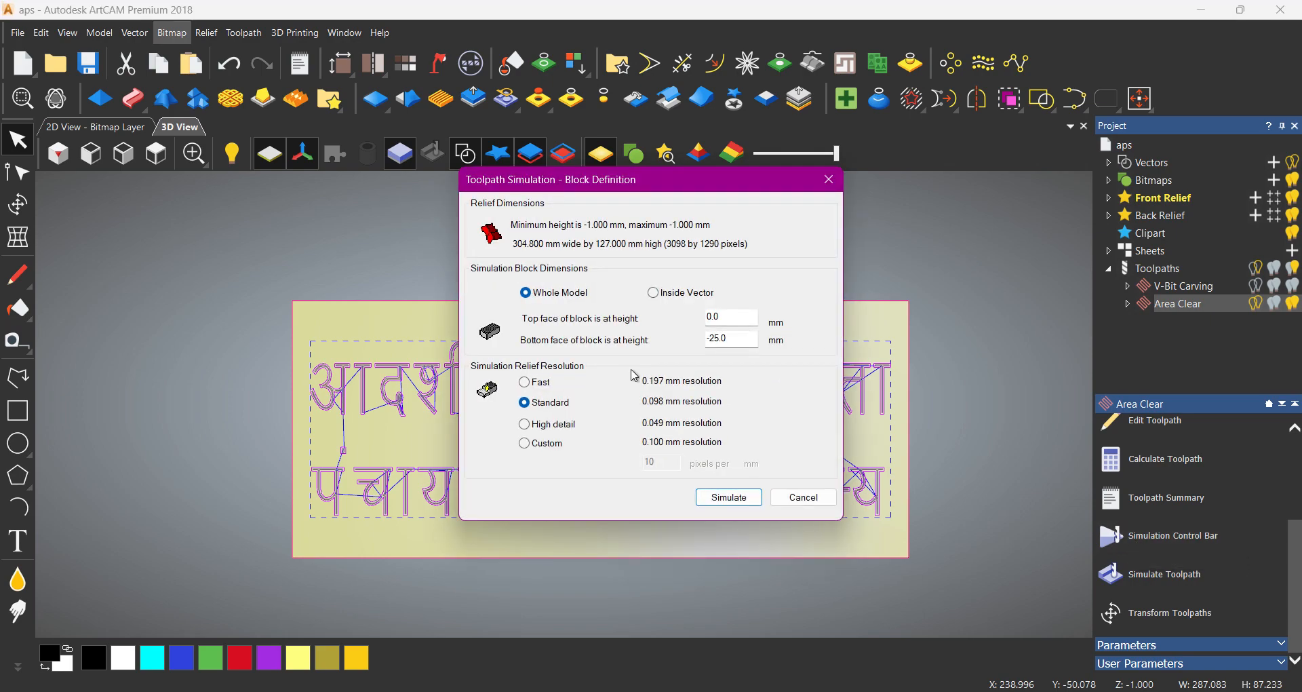
pyautogui.click(721, 498)
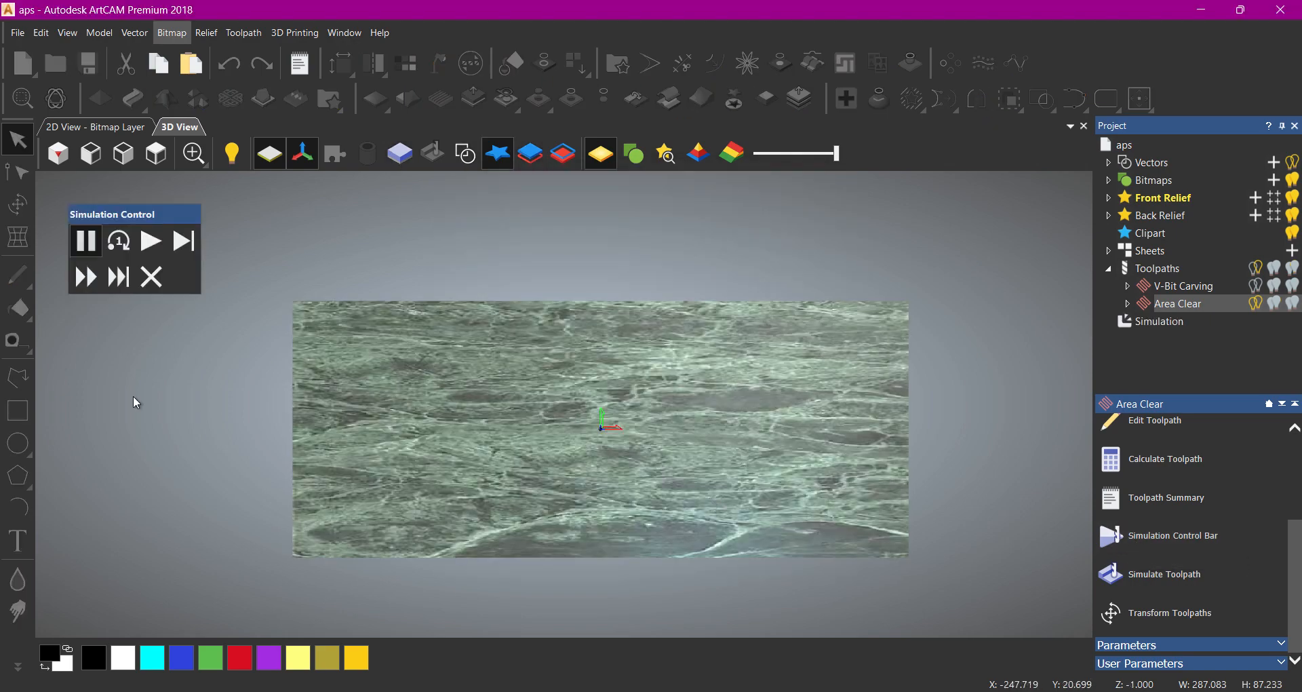
# Tilt the simulation block into a perspective view and play the toolpath simulation
pyautogui.scroll(3, 748, 462)
pyautogui.moveTo(749, 462); pyautogui.dragTo(468, 420)
pyautogui.scroll(-3, 779, 330)
pyautogui.scroll(3, 758, 438)
pyautogui.scroll(-3, 517, 357)
pyautogui.click(150, 241)
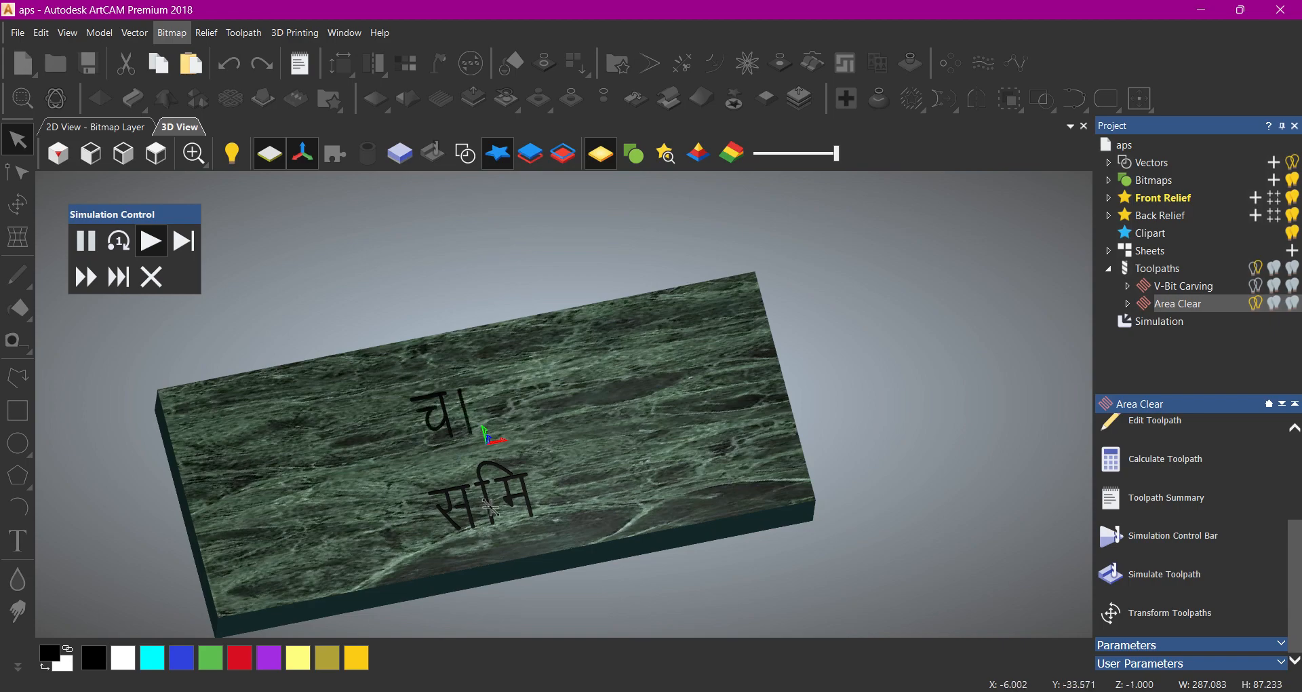
# Examine the letters being carved in the simulation from several angles and close the simulation controls
pyautogui.scroll(8, 475, 440)
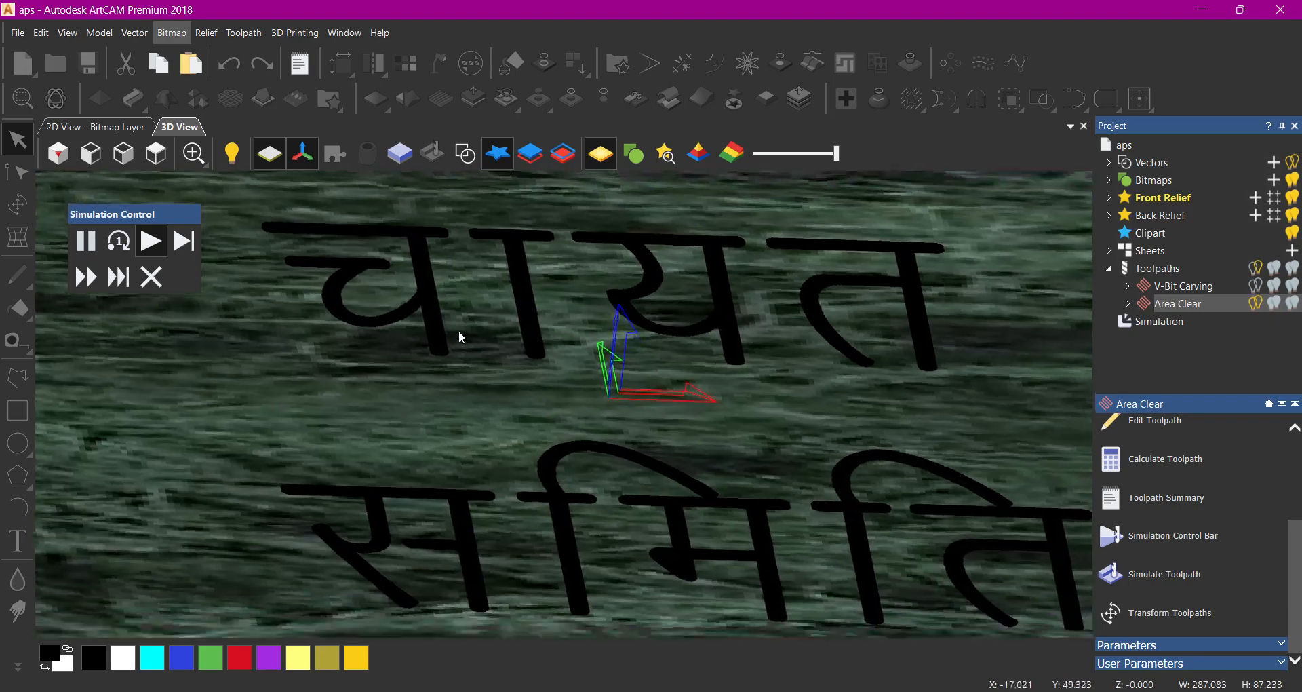
pyautogui.moveTo(459, 331); pyautogui.dragTo(755, 519)
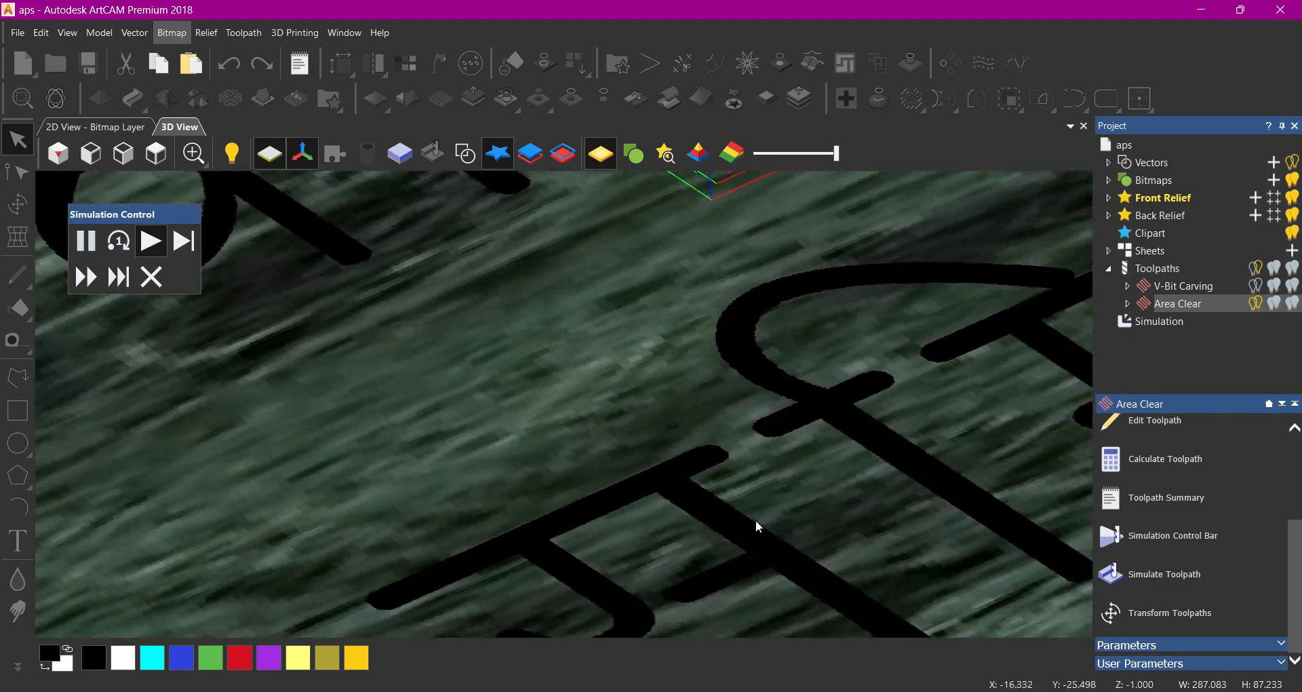
pyautogui.scroll(-8, 756, 519)
pyautogui.scroll(8, 617, 327)
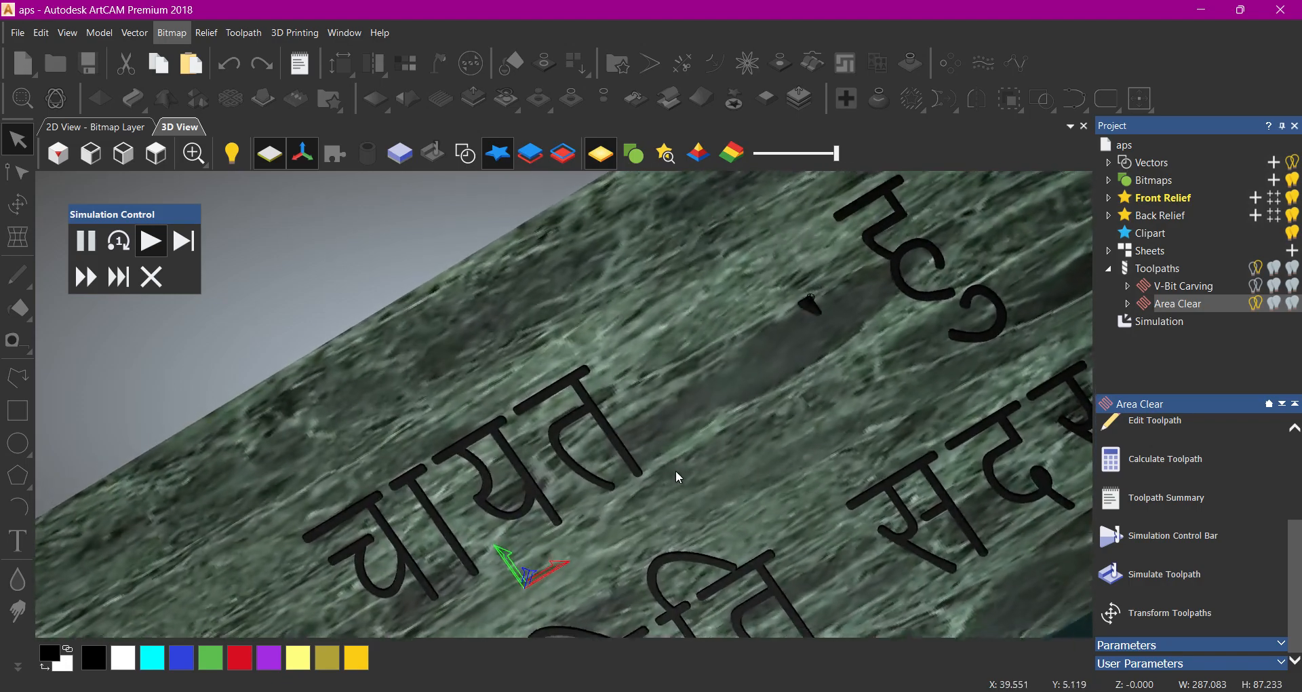
pyautogui.scroll(-6, 675, 470)
pyautogui.scroll(8, 555, 342)
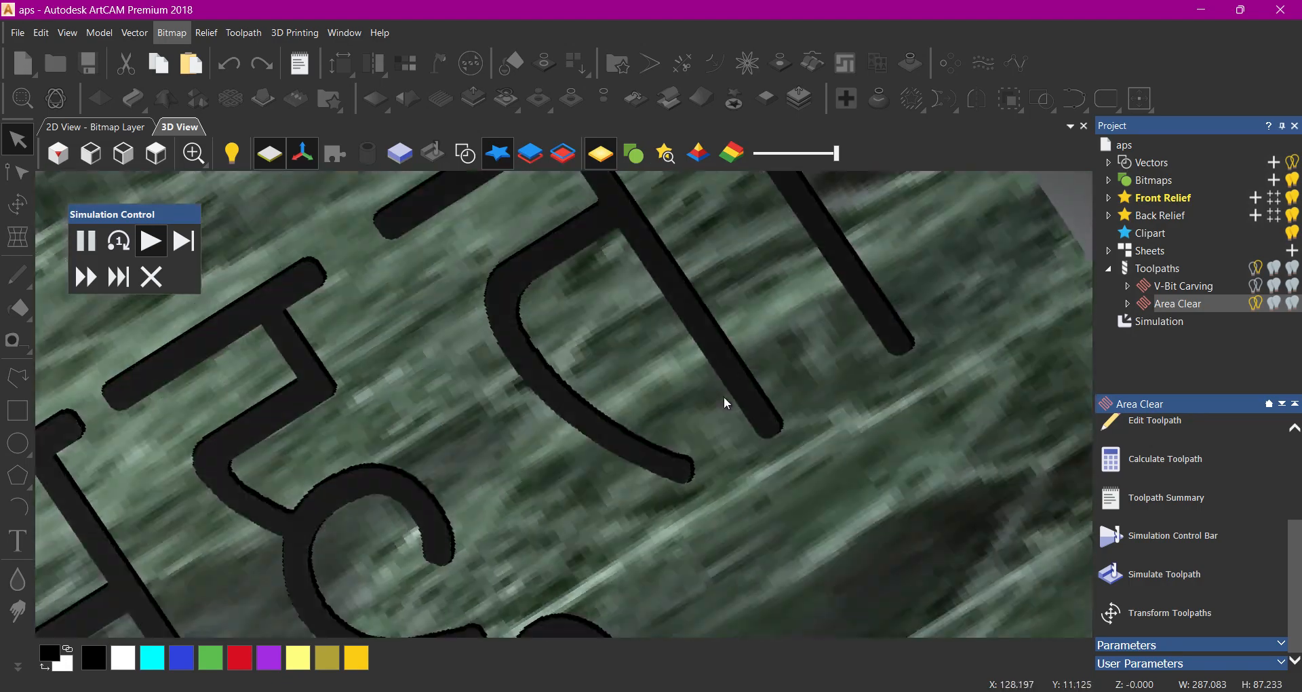
pyautogui.moveTo(723, 396); pyautogui.dragTo(709, 356)
pyautogui.scroll(-5, 710, 357)
pyautogui.scroll(5, 449, 388)
pyautogui.moveTo(466, 449); pyautogui.dragTo(437, 446)
pyautogui.scroll(-2, 449, 384)
pyautogui.scroll(-8, 450, 385)
pyautogui.moveTo(536, 473); pyautogui.dragTo(413, 420)
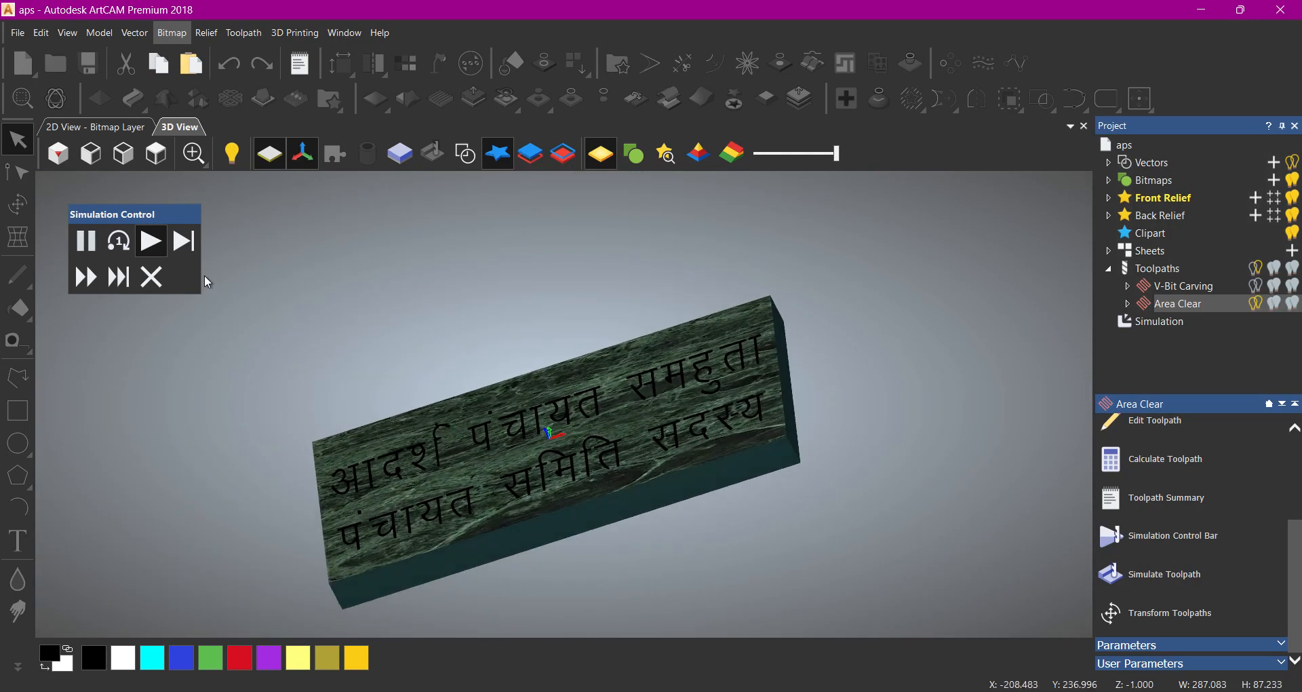
pyautogui.click(151, 277)
# Inspect the carved lettering's strokes up close in perspective and from above, ending in the top view
pyautogui.scroll(-4, 575, 369)
pyautogui.scroll(8, 627, 420)
pyautogui.moveTo(627, 420); pyautogui.dragTo(755, 631)
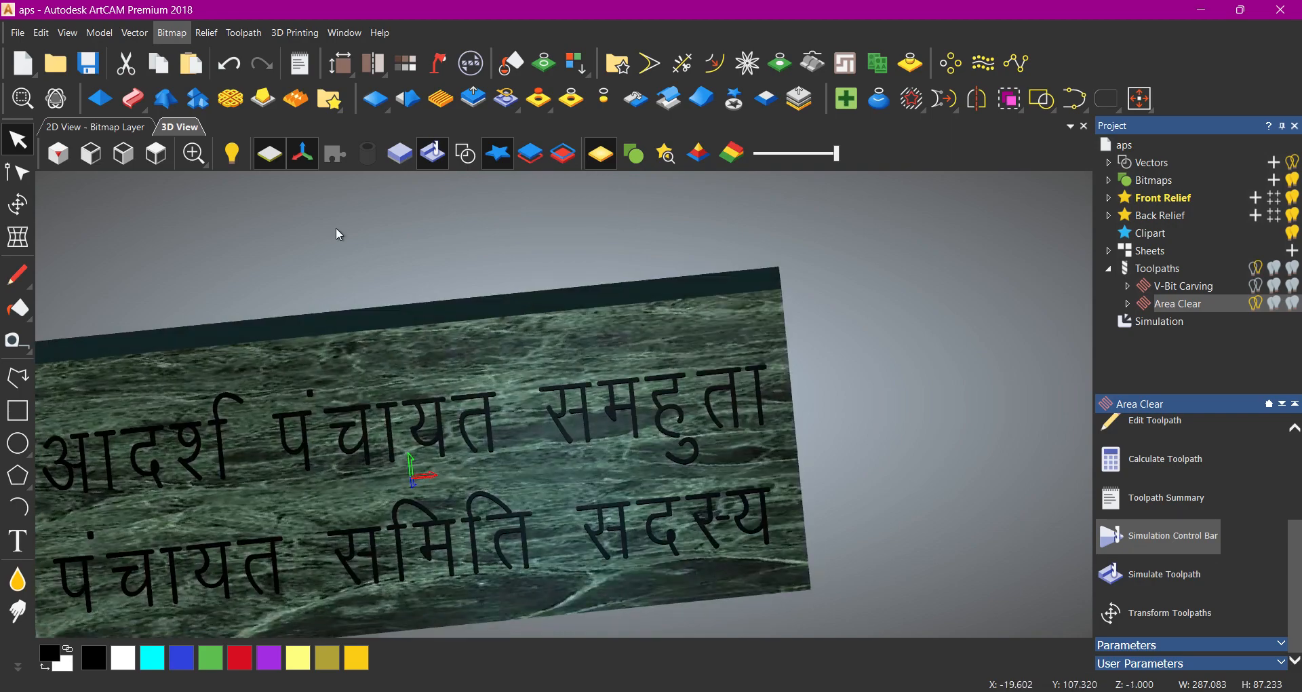
pyautogui.click(156, 153)
pyautogui.scroll(5, 537, 381)
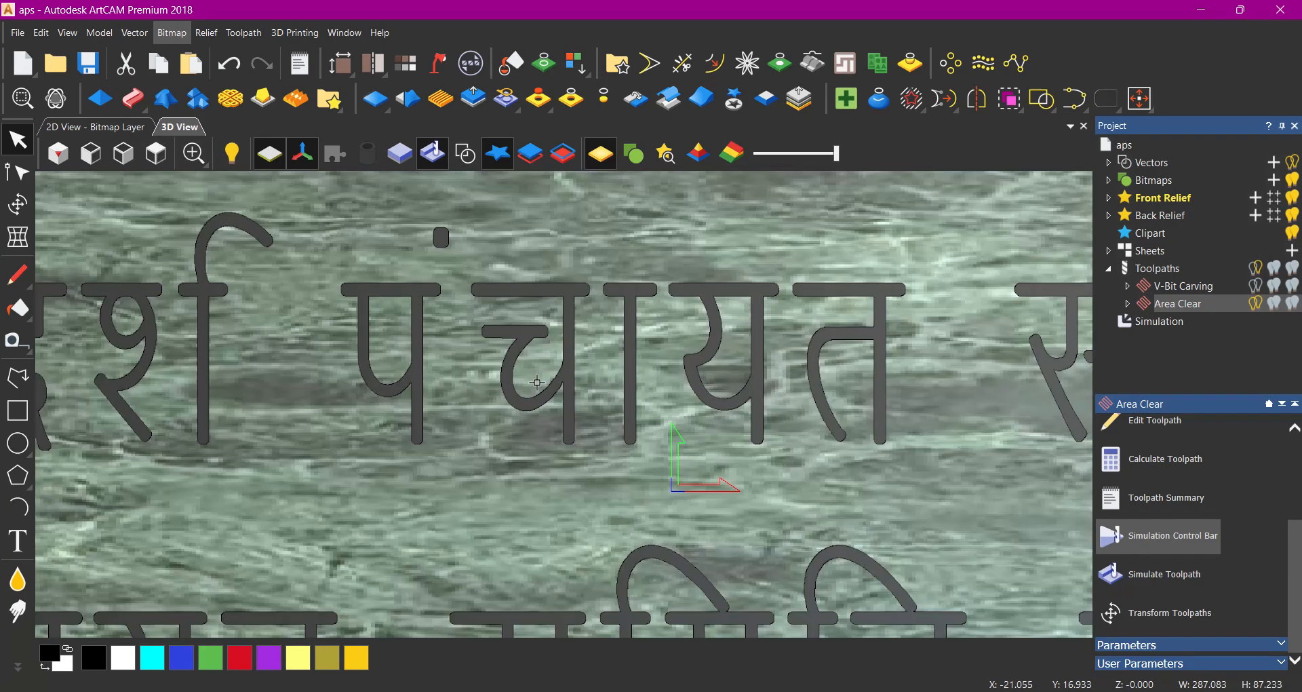
pyautogui.scroll(-4, 604, 478)
pyautogui.scroll(6, 603, 478)
pyautogui.scroll(-6, 560, 384)
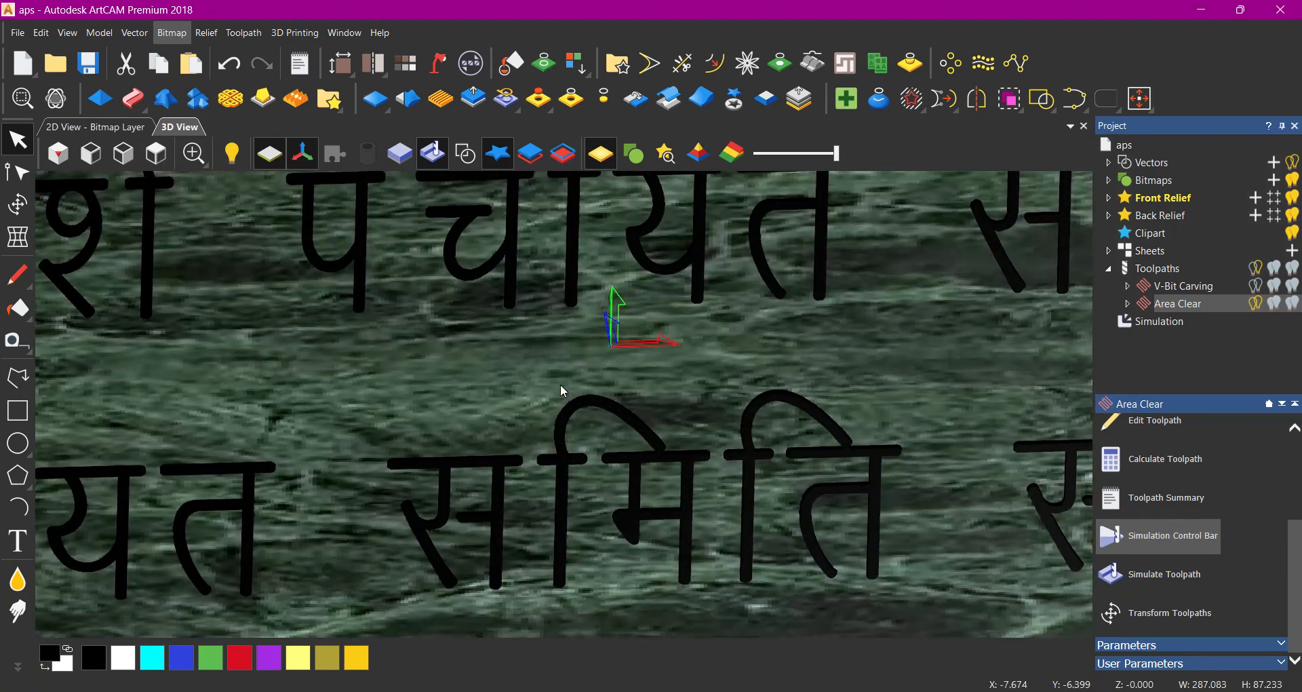
pyautogui.click(156, 154)
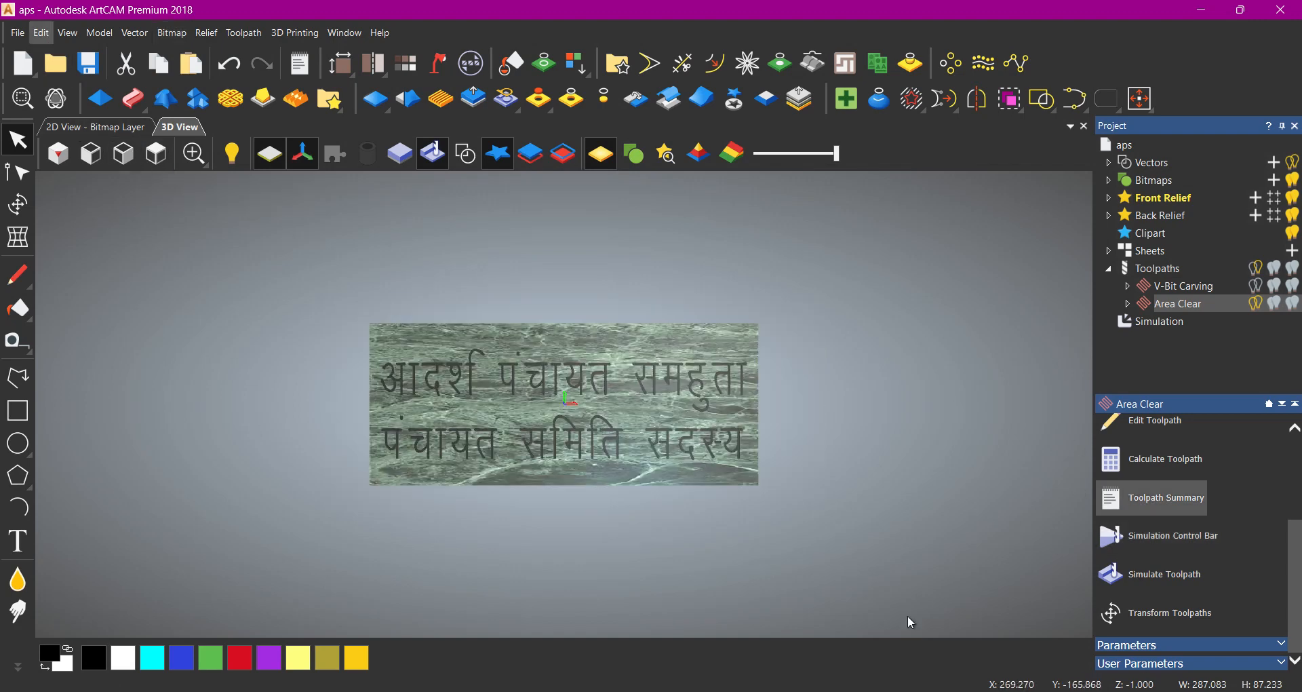
# Review the save settings for the Area Clear toolpath, including the G-Code (mm) (*.tap) machine file format, and cancel without saving
pyautogui.scroll(3, 1168, 515)
pyautogui.scroll(1, 1166, 510)
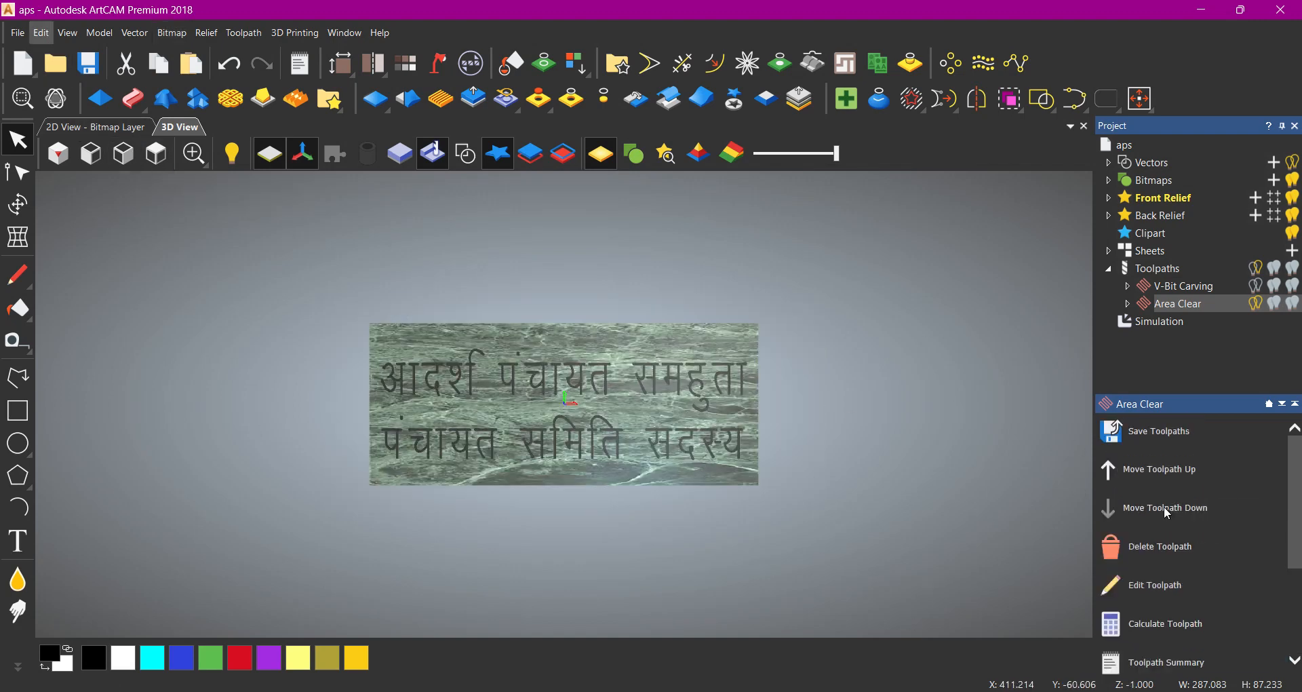
pyautogui.click(1157, 434)
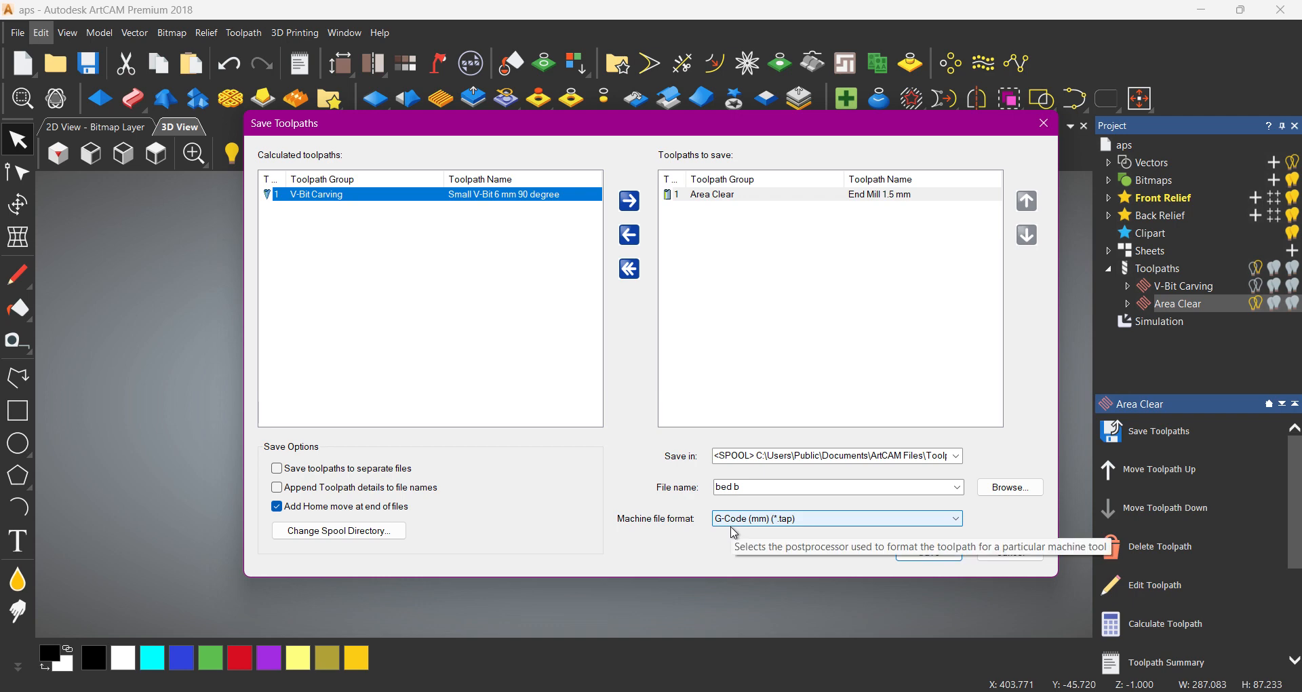
pyautogui.click(744, 519)
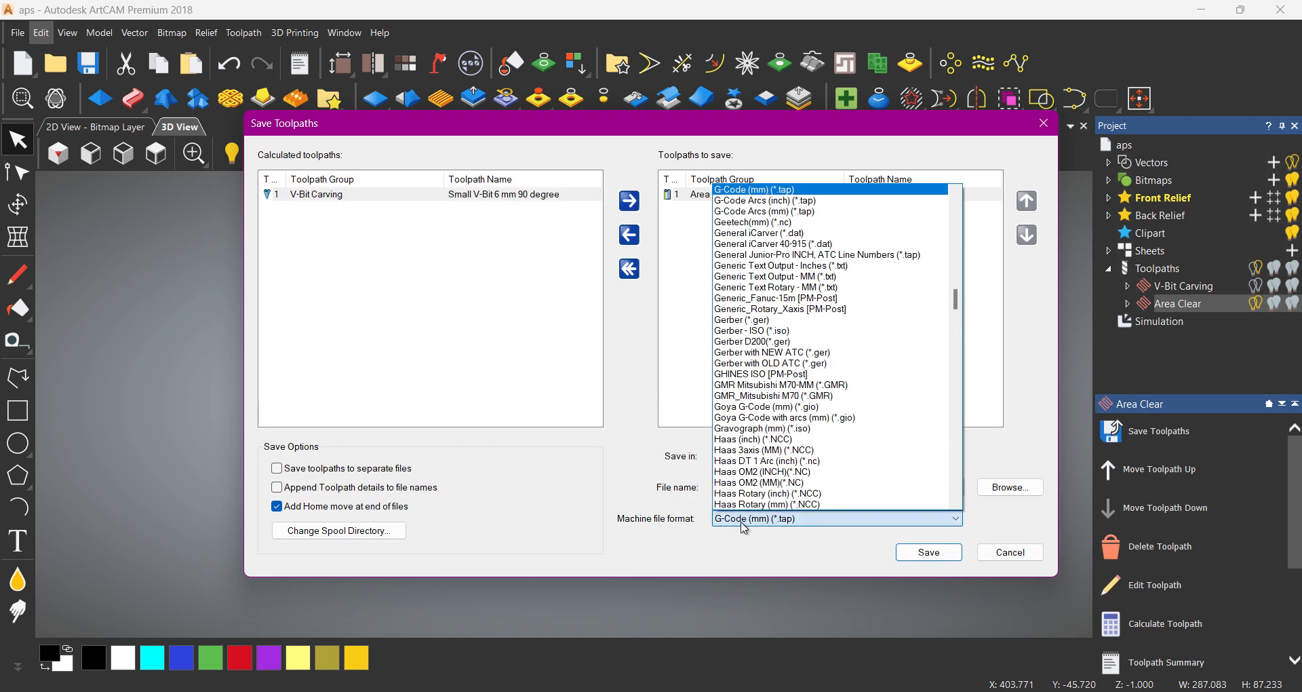
pyautogui.click(743, 522)
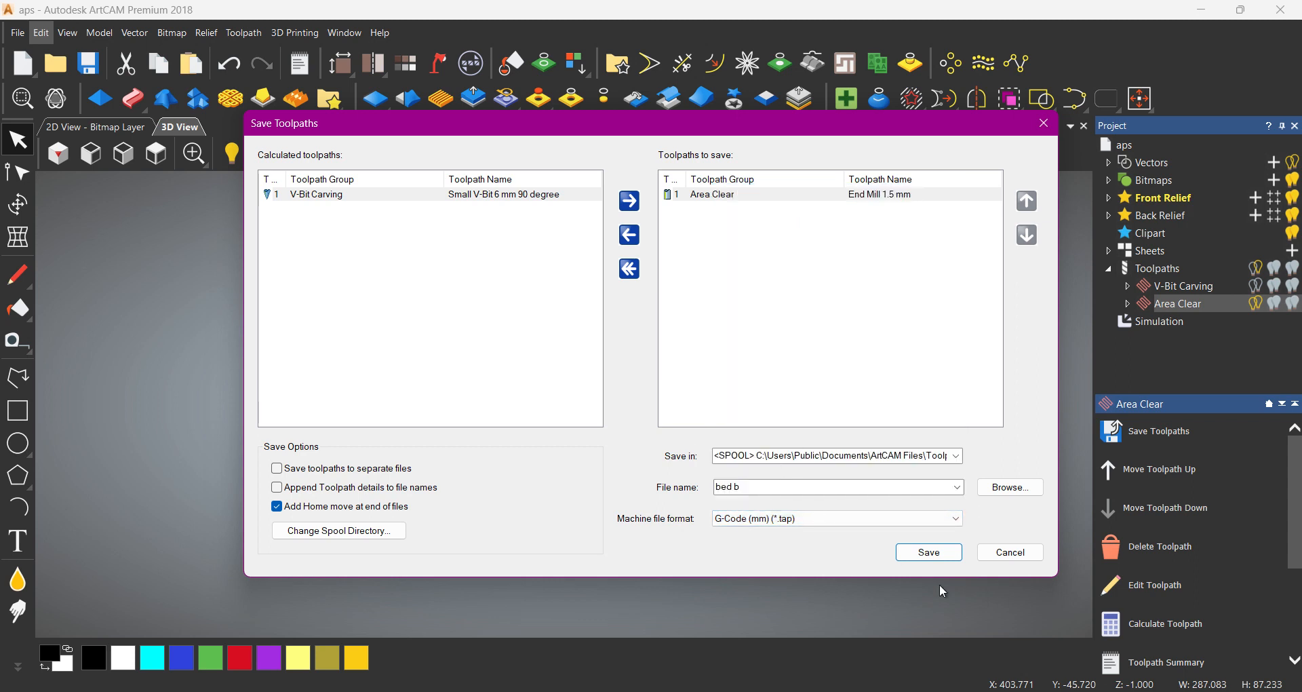
pyautogui.click(1030, 554)
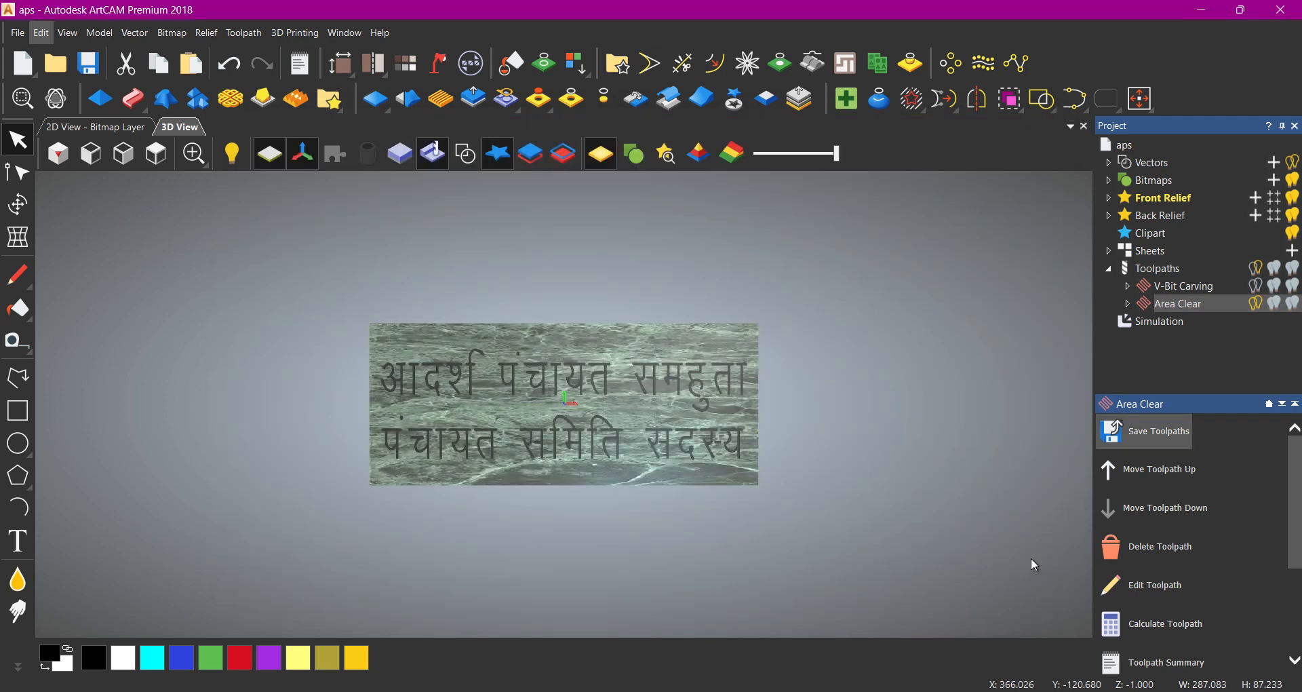
# Review the model size settings, comparing the lower-left corner and centre origin options, and cancel without applying them
pyautogui.scroll(5, 624, 451)
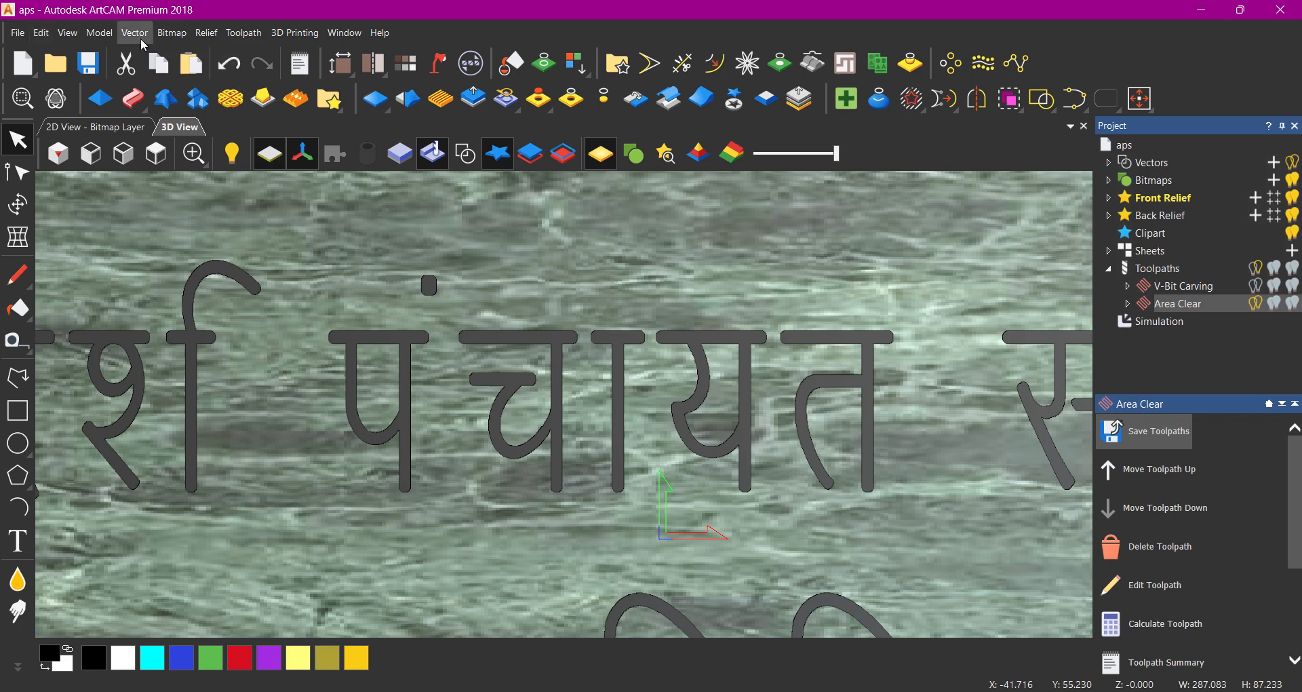
pyautogui.click(99, 34)
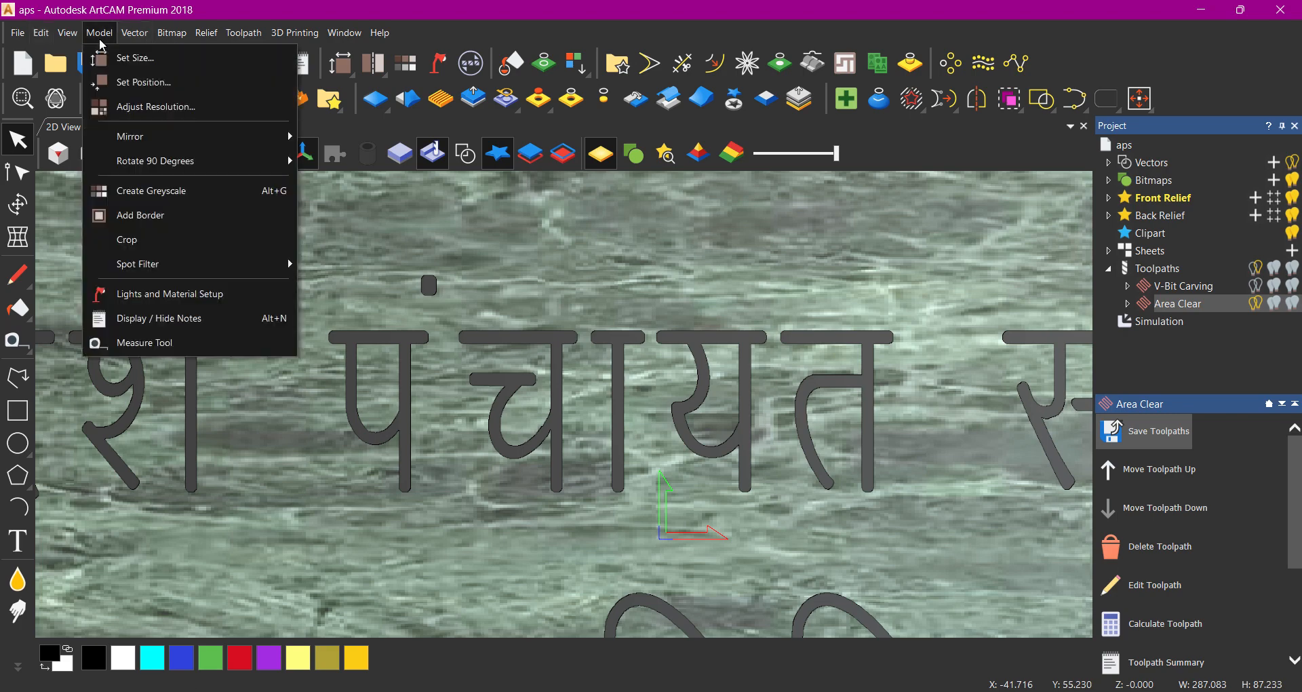
pyautogui.click(123, 58)
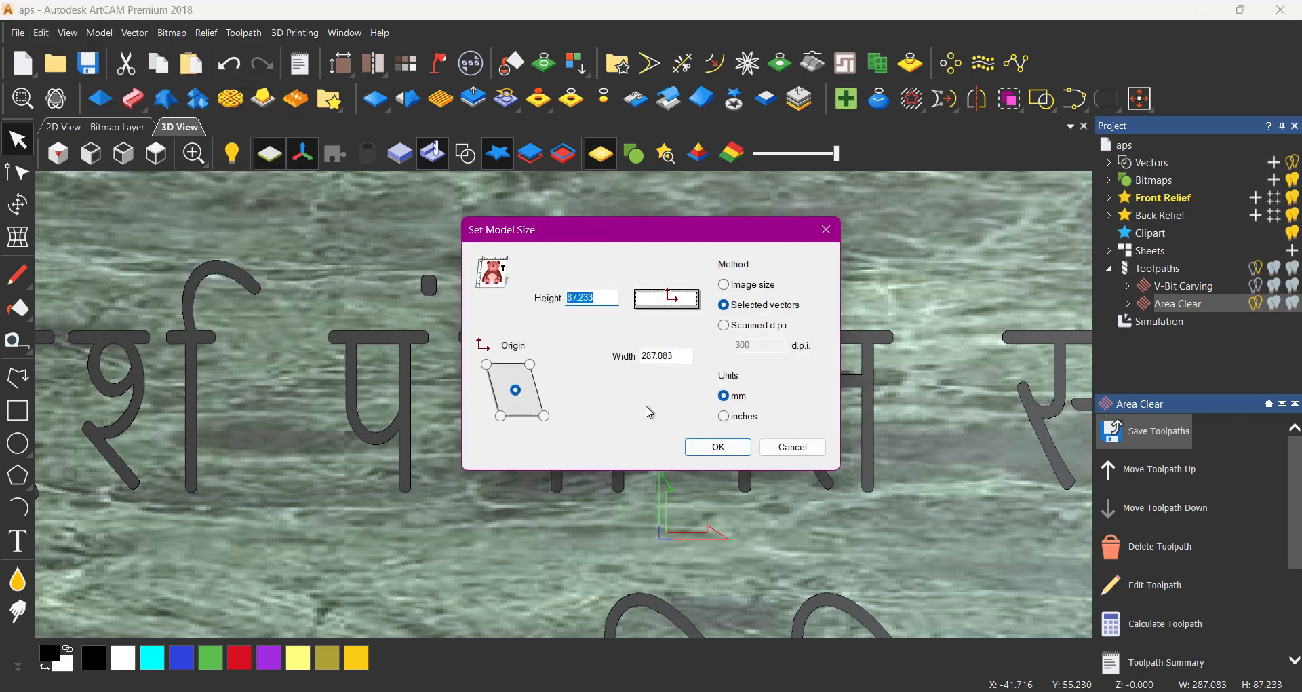
pyautogui.click(501, 416)
pyautogui.click(516, 390)
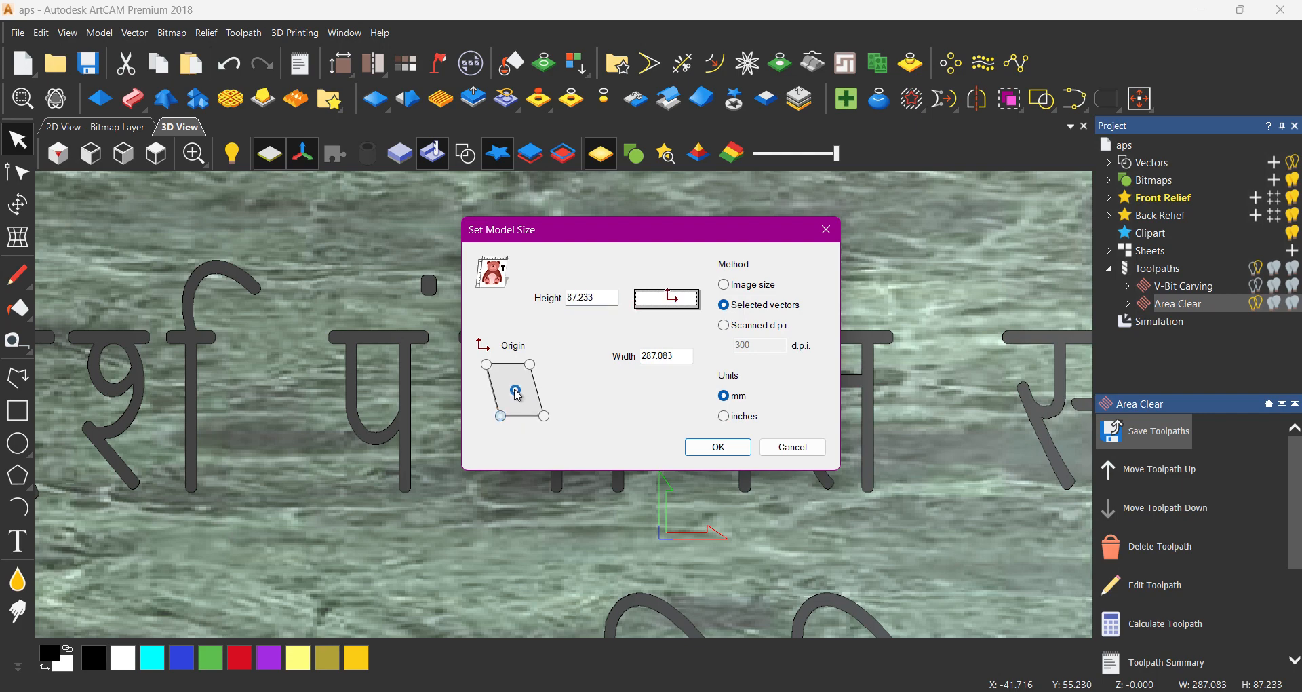
pyautogui.click(792, 448)
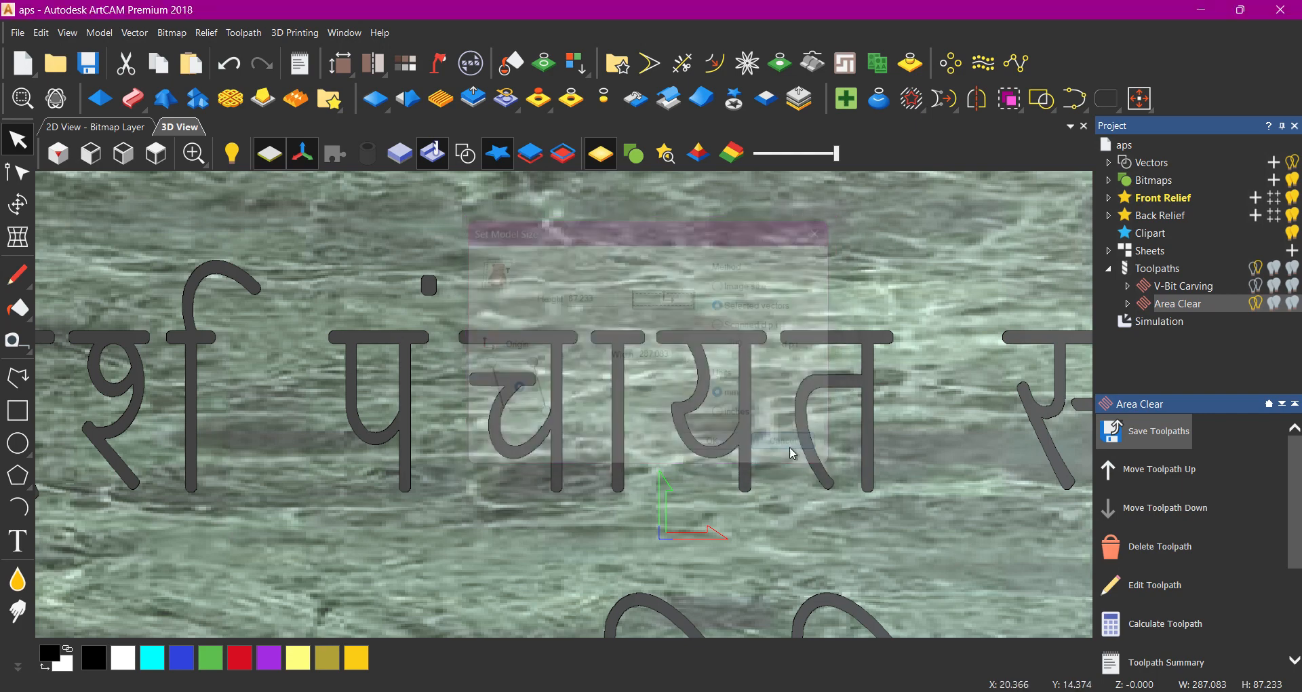
pyautogui.click(163, 150)
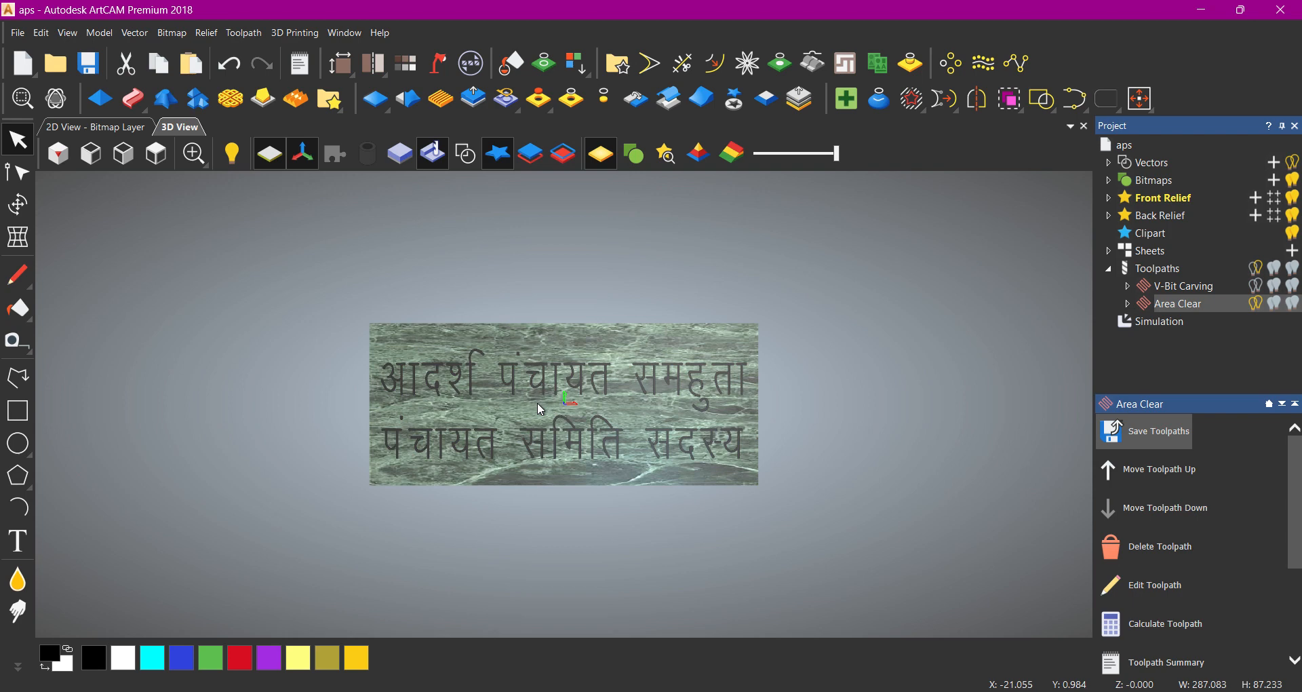
pyautogui.scroll(4, 581, 445)
pyautogui.moveTo(581, 445); pyautogui.dragTo(770, 538, button='middle')
pyautogui.scroll(-1, 594, 351)
pyautogui.click(156, 154)
pyautogui.scroll(3, 584, 422)
pyautogui.scroll(-3, 611, 400)
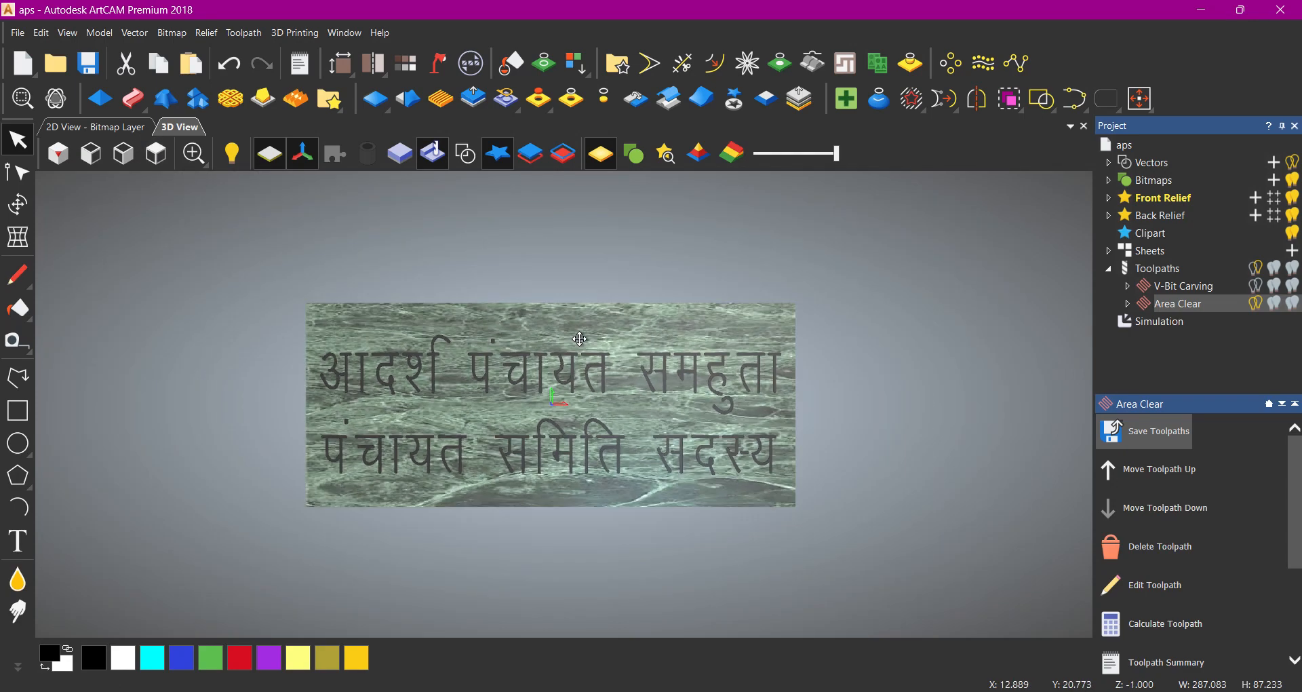